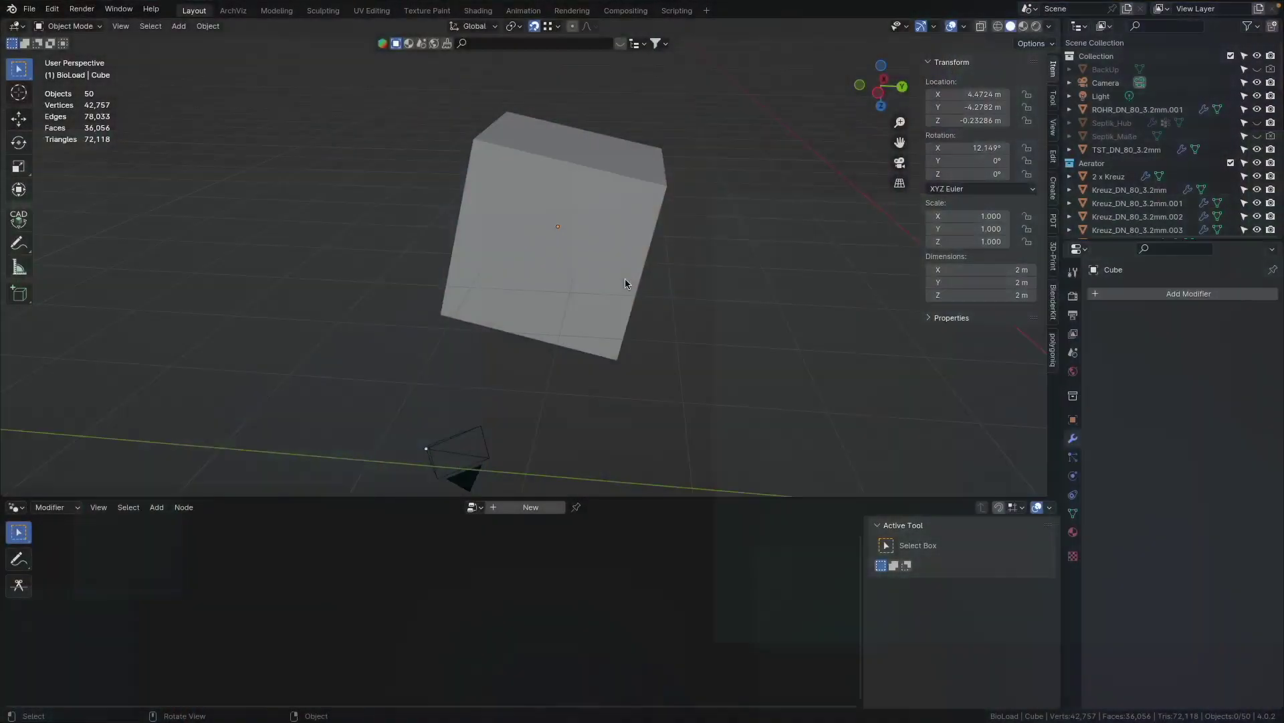
# Select the cube, switch it to Edit Mode, and zoom in close on its vertices and edges.
pyautogui.moveTo(626, 283); pyautogui.dragTo(507, 233, button='middle')
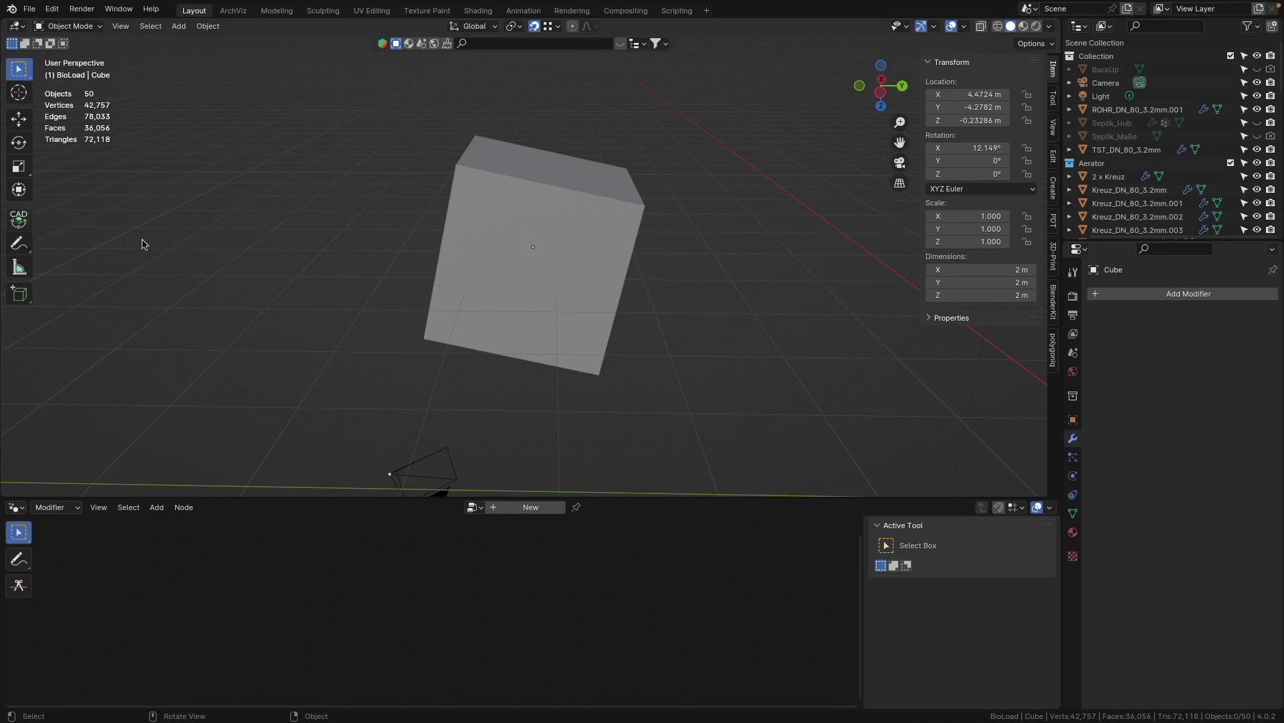
pyautogui.moveTo(471, 269); pyautogui.dragTo(471, 268, button='middle')
pyautogui.keyDown('shift'); pyautogui.click(471, 268); pyautogui.keyUp('shift')
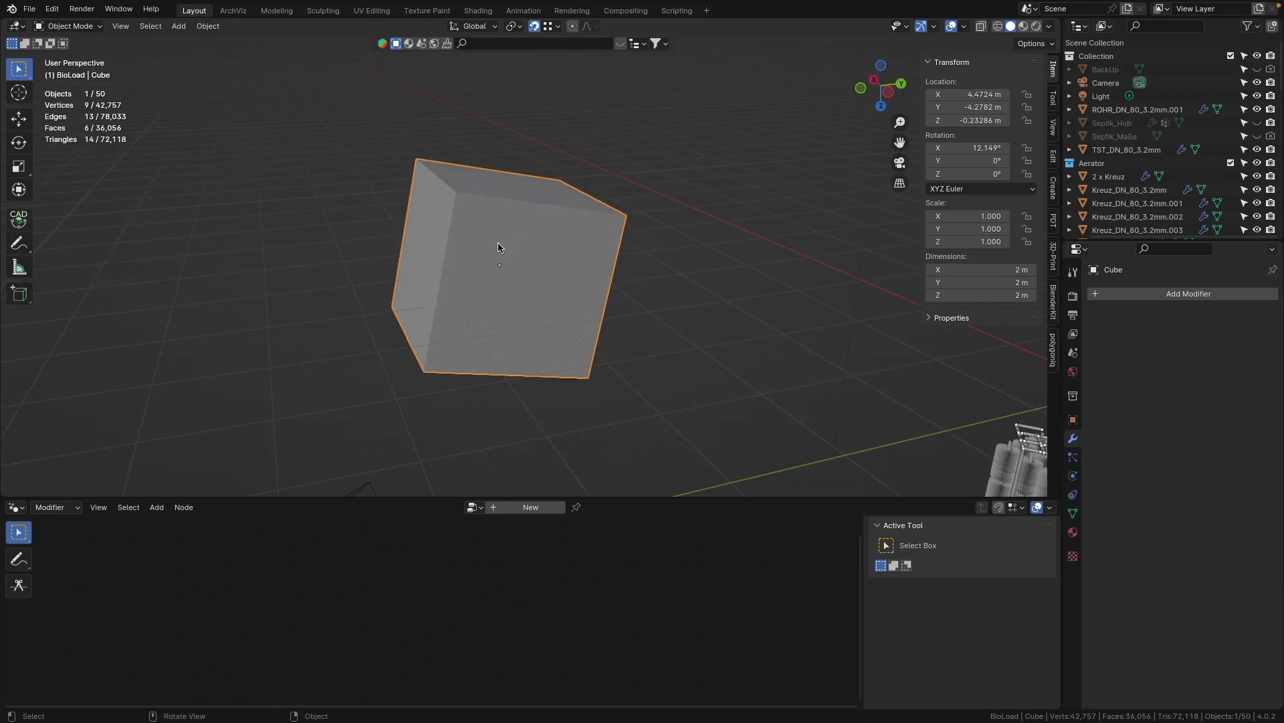
pyautogui.press('Tab')
pyautogui.moveTo(497, 243); pyautogui.dragTo(504, 265, button='middle')
pyautogui.scroll(2, 504, 265)
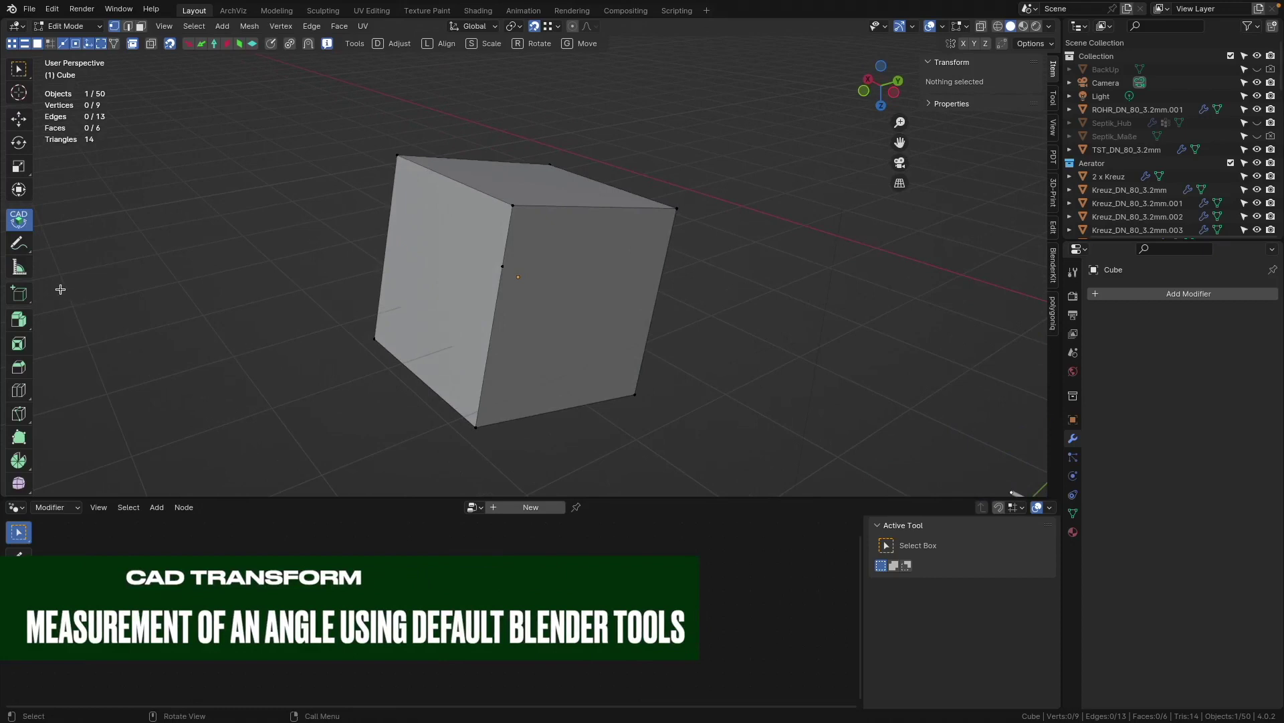
# Measure the 0.515743 m edge distance and the 14° corner angle, then undo both measurements.
pyautogui.click(20, 268)
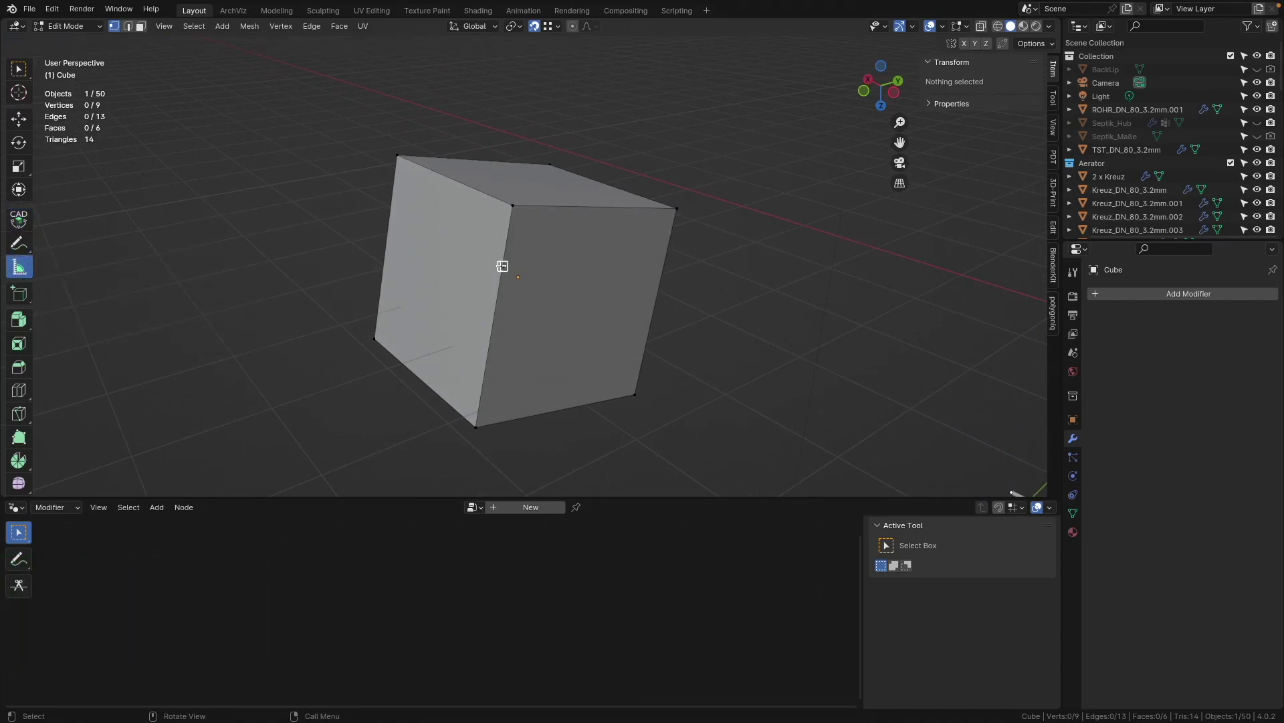
pyautogui.moveTo(503, 266); pyautogui.dragTo(507, 207)
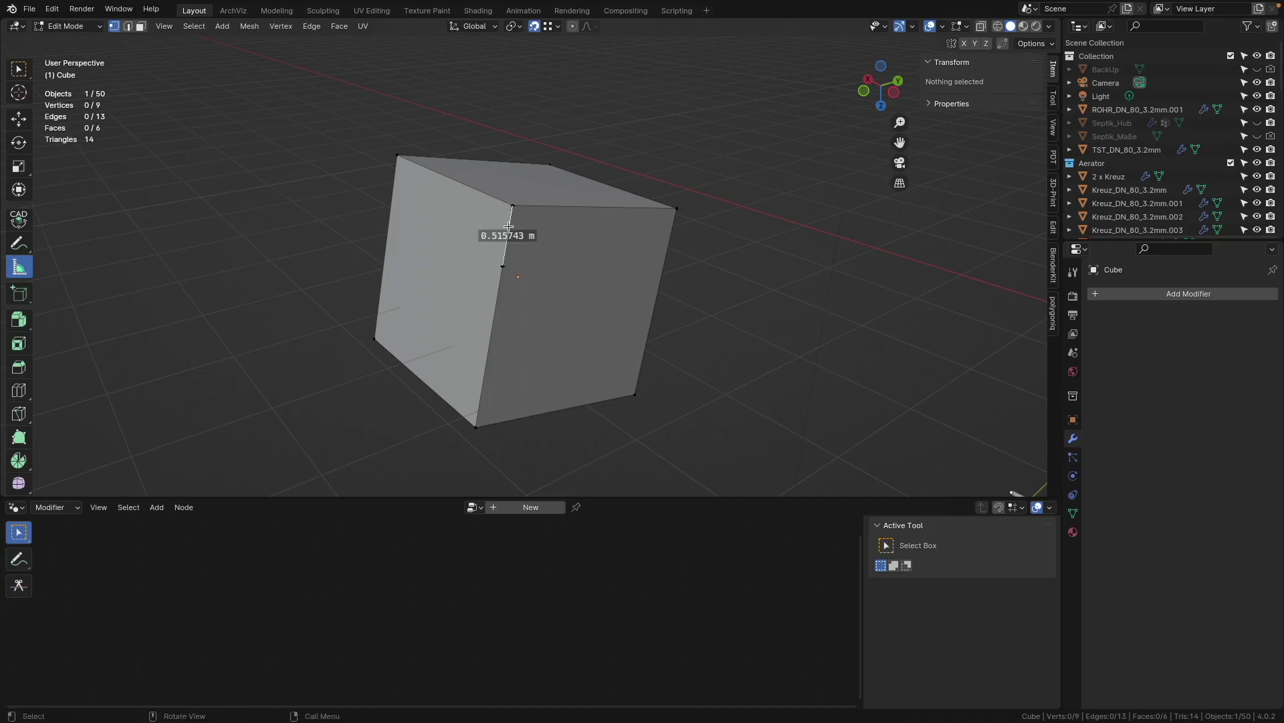
pyautogui.moveTo(508, 231); pyautogui.dragTo(397, 156)
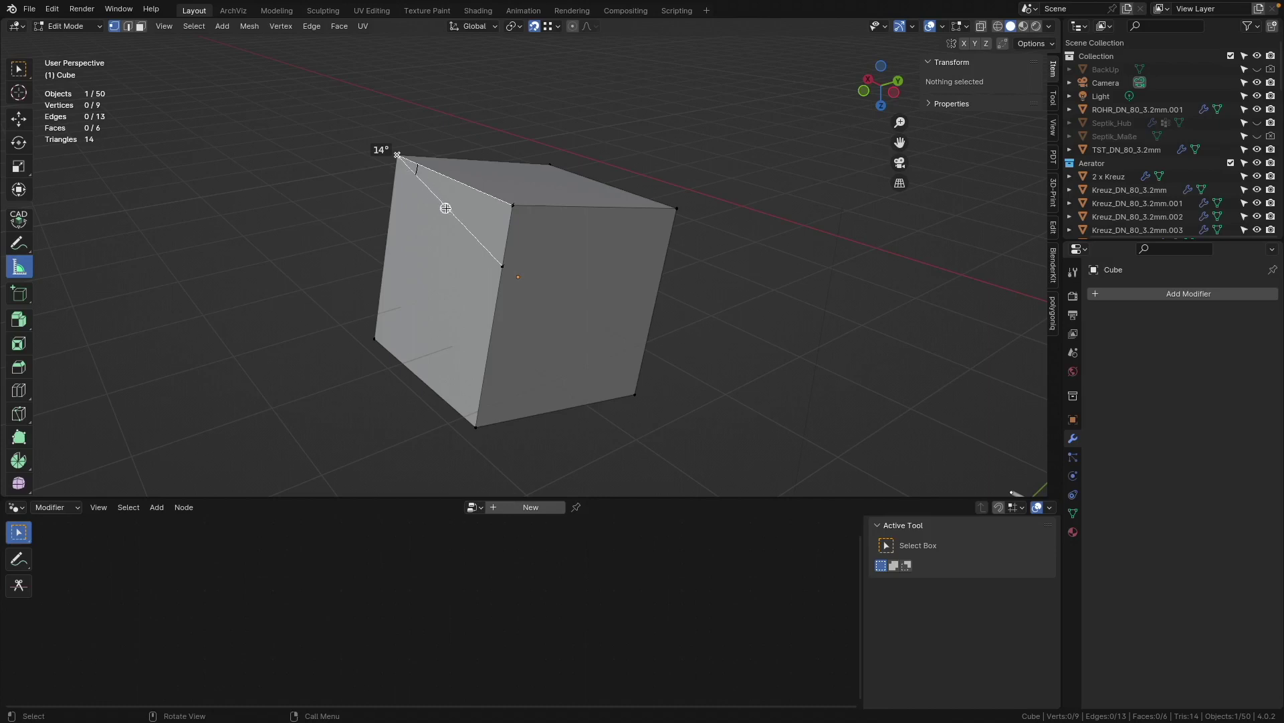
pyautogui.hotkey('ctrl', 'z')
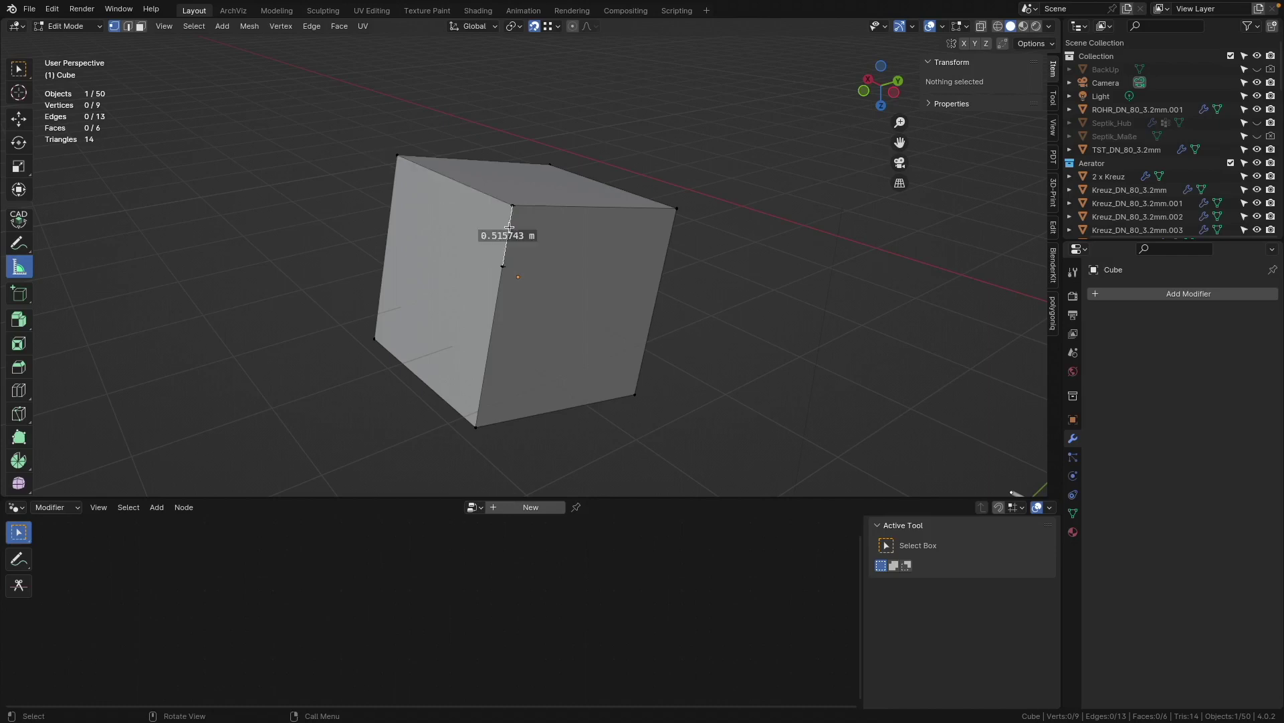
pyautogui.hotkey('ctrl', 'z')
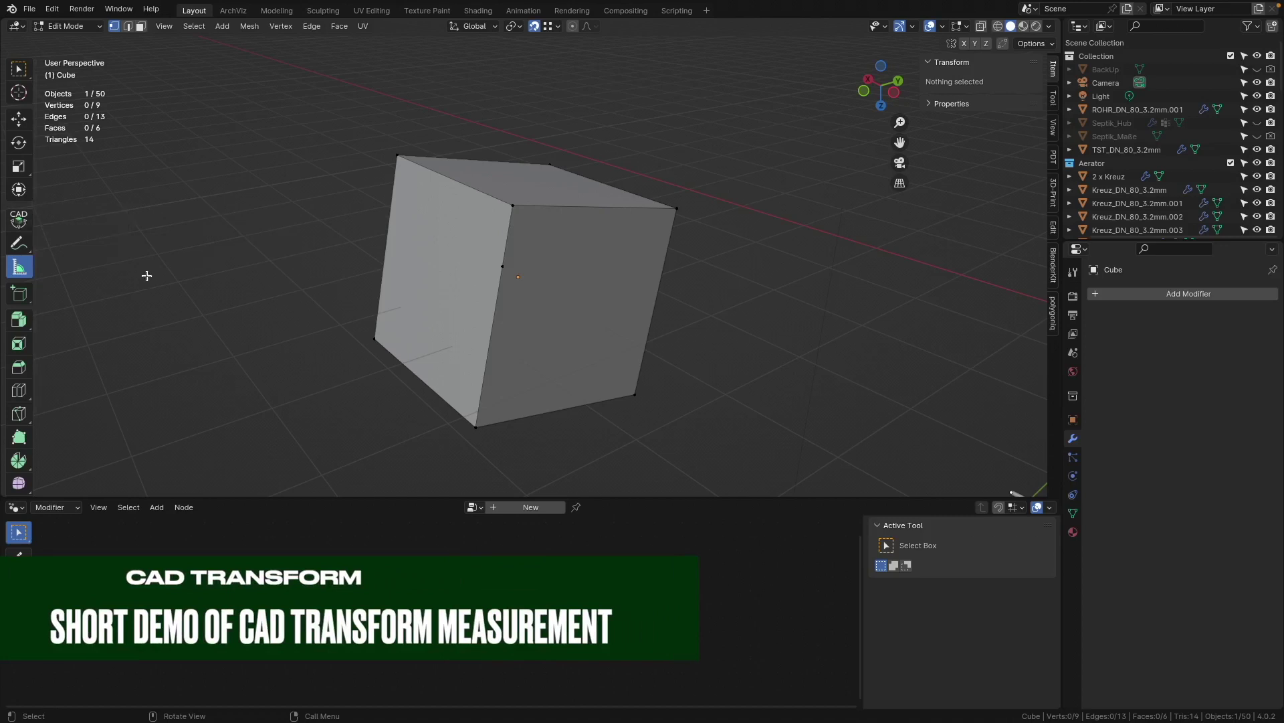
# Switch to the CAD Transform tool from the Shift+Space tool popup and zoom in.
pyautogui.hotkey('shift', 'space')
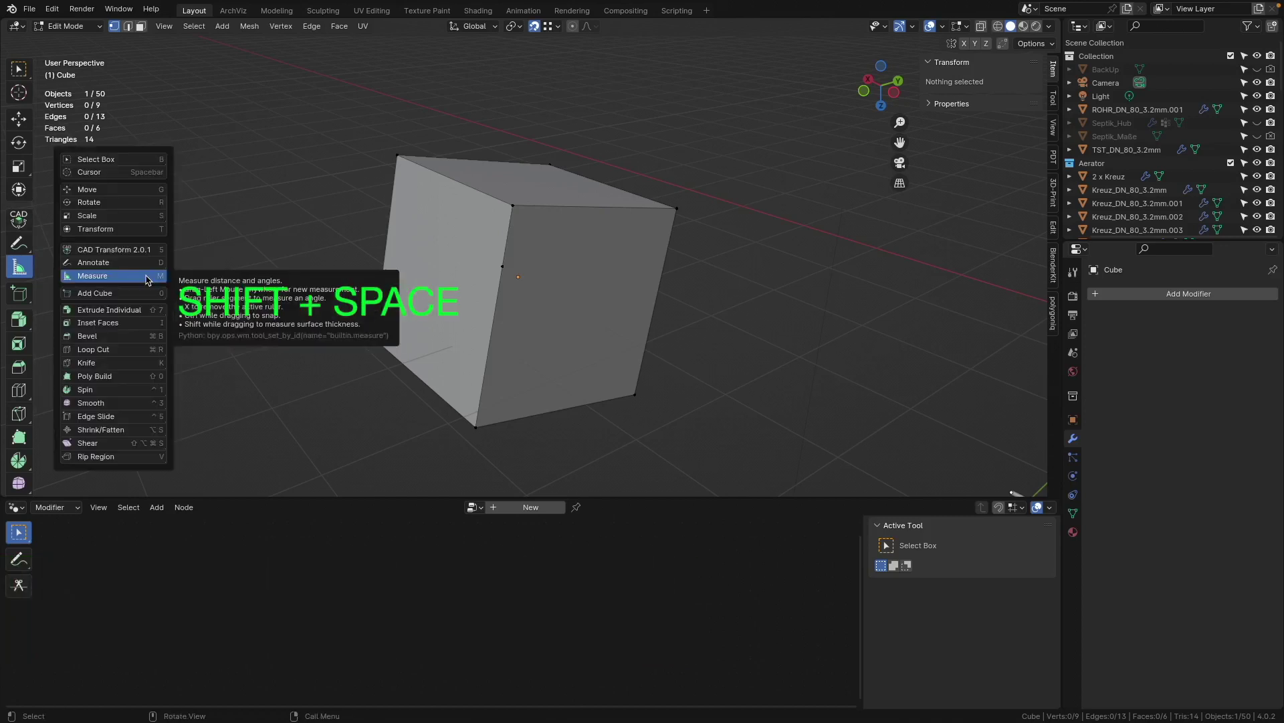
pyautogui.click(155, 252)
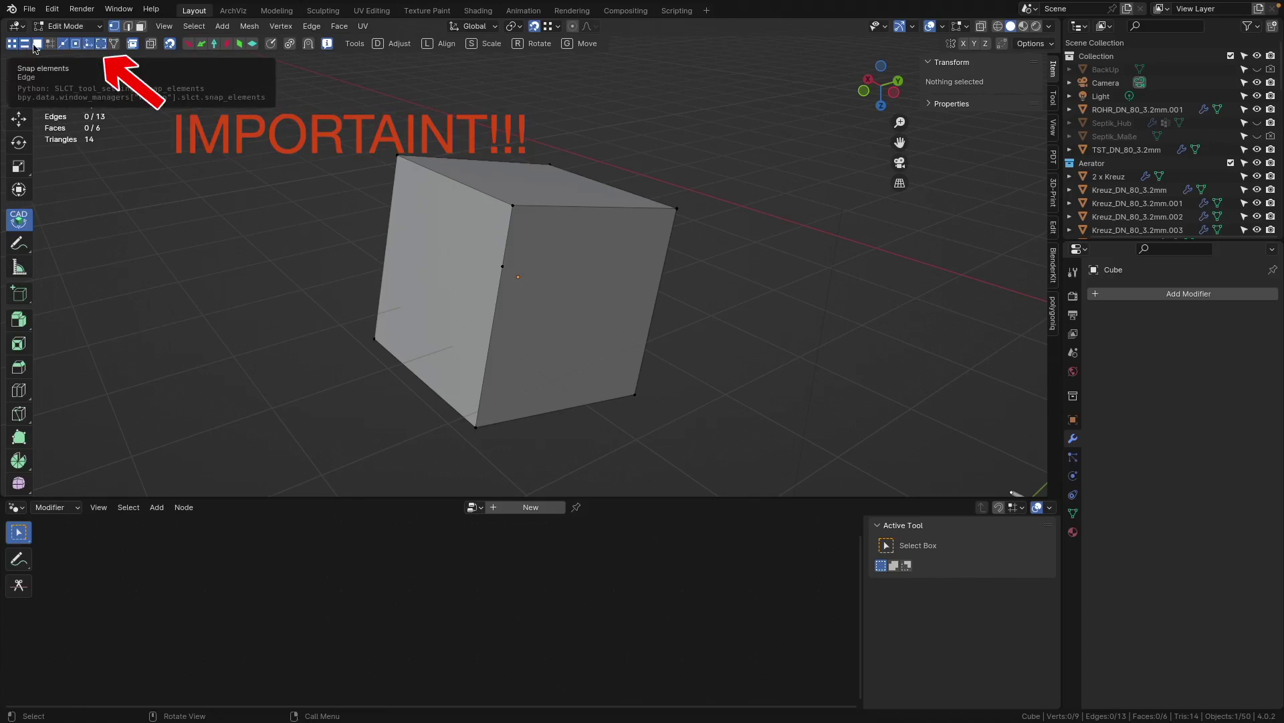
pyautogui.keyDown('shift'); pyautogui.scroll(3, 315, 198); pyautogui.keyUp('shift')
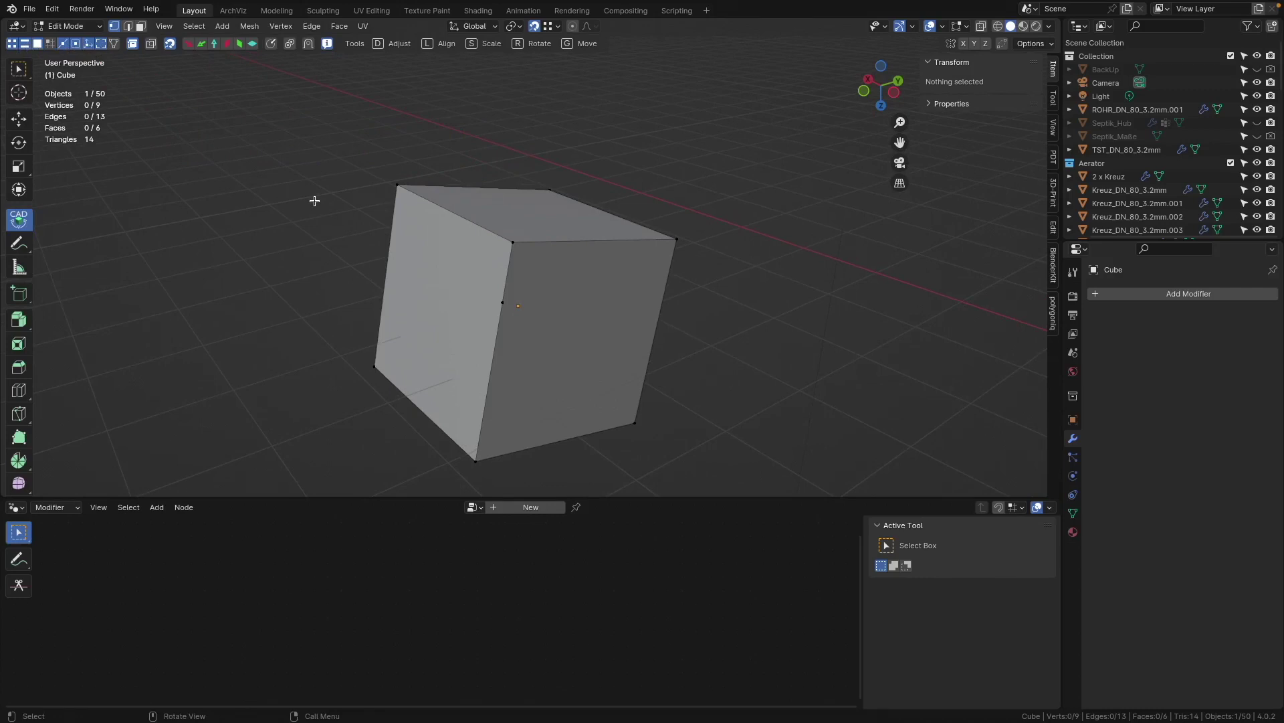
# Set a pivot on the top-left corner and a start vertex, then cancel the CAD Transform rotation.
pyautogui.press('p')
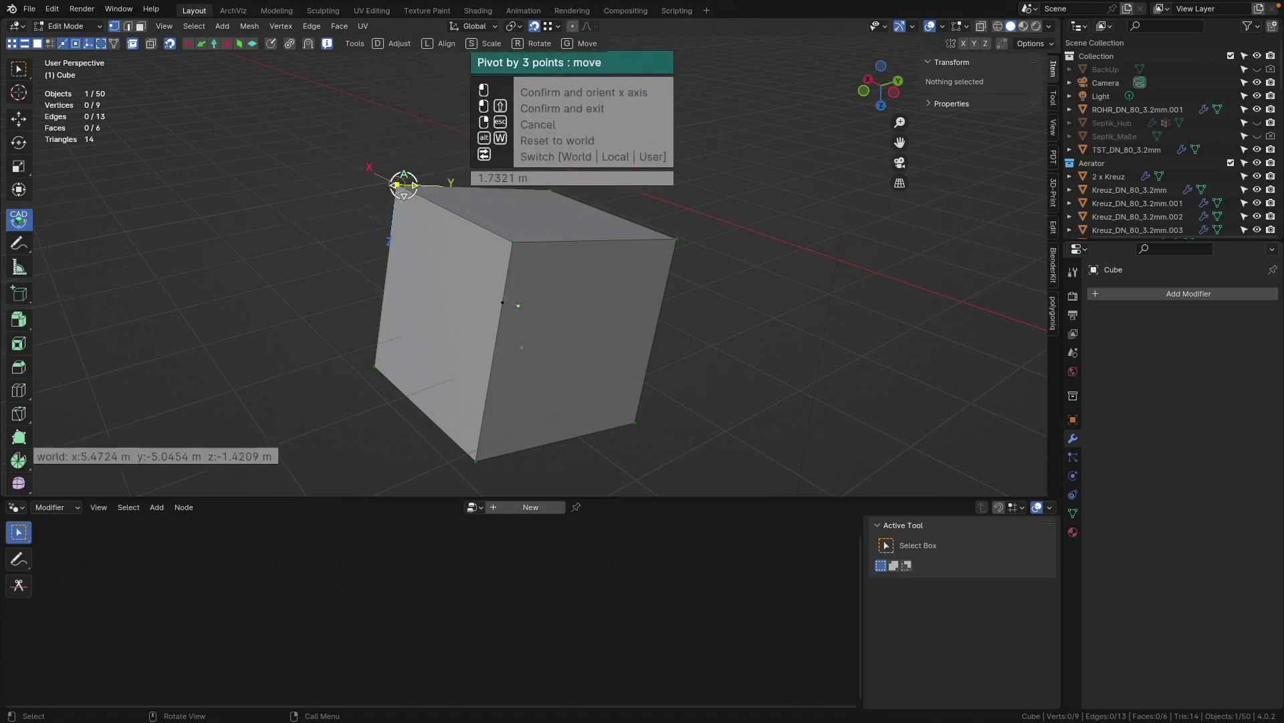
pyautogui.keyDown('shift'); pyautogui.click(400, 185); pyautogui.keyUp('shift')
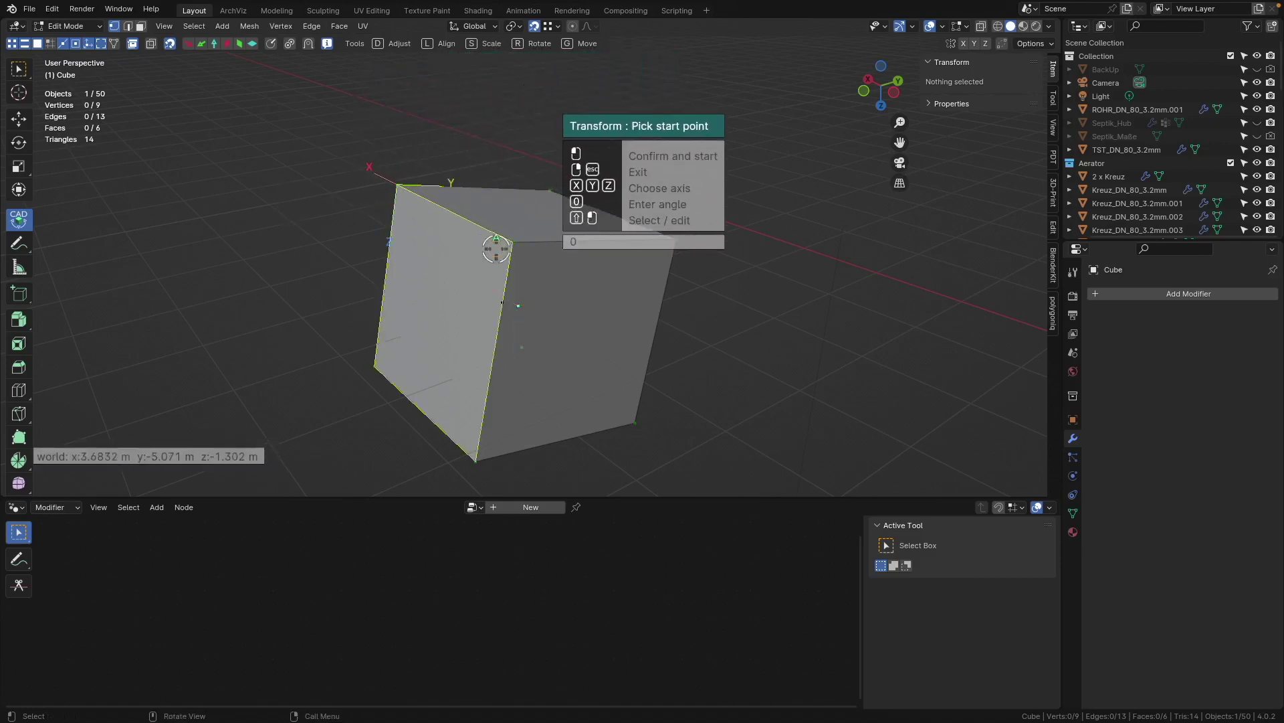
pyautogui.click(514, 244)
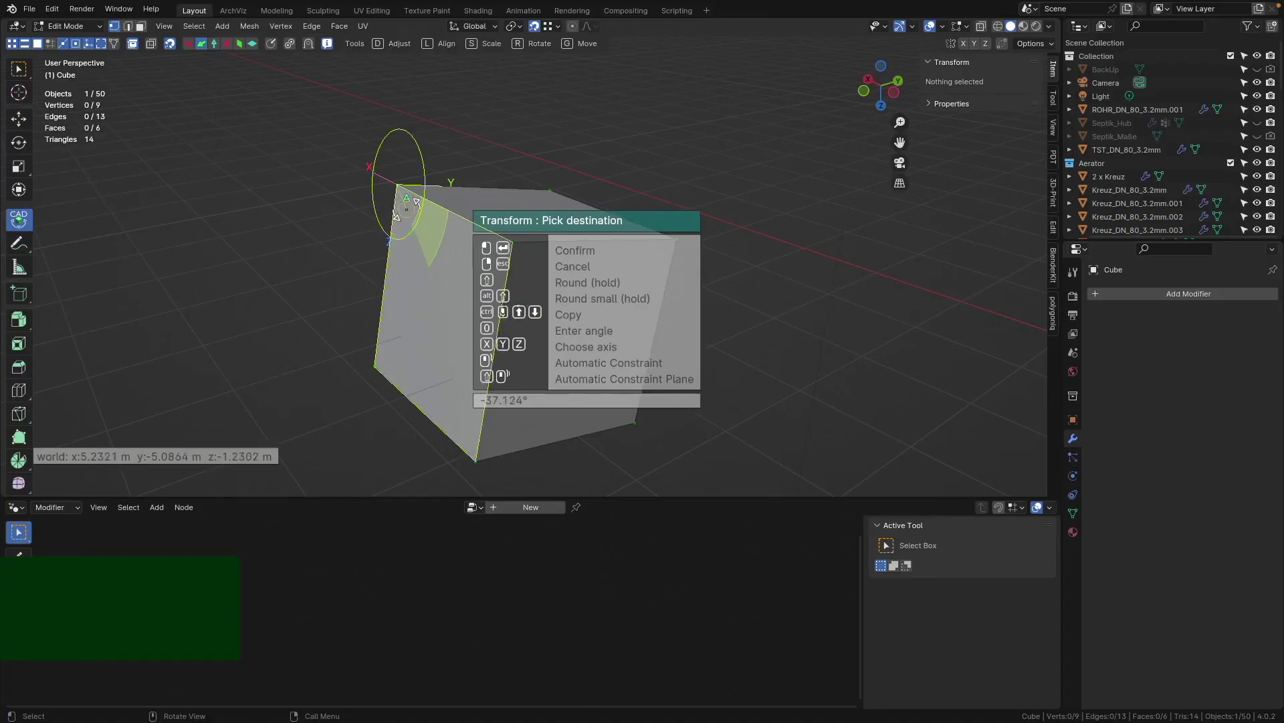
pyautogui.rightClick(407, 213)
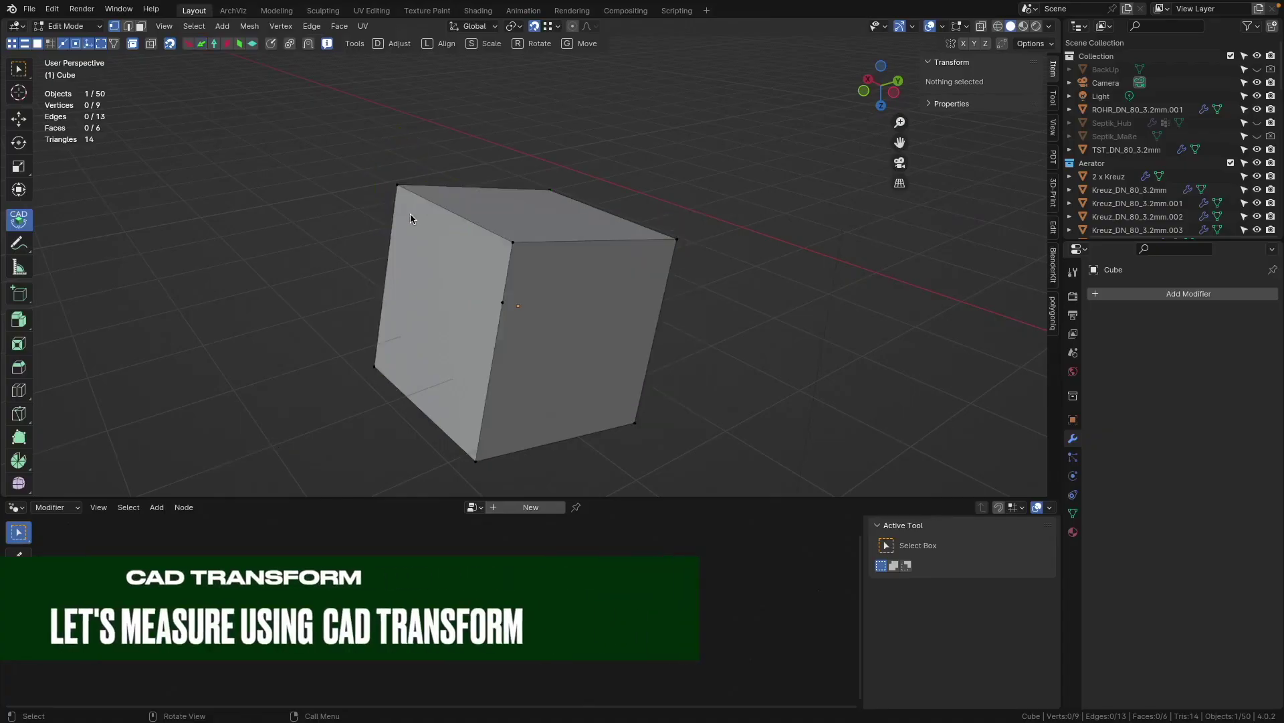
# Rotate the cube about -14.9° on the X axis with CAD Transform, pivoting on its top corner.
pyautogui.keyDown('shift'); pyautogui.moveTo(419, 213); pyautogui.dragTo(486, 227, button='middle'); pyautogui.keyUp('shift')
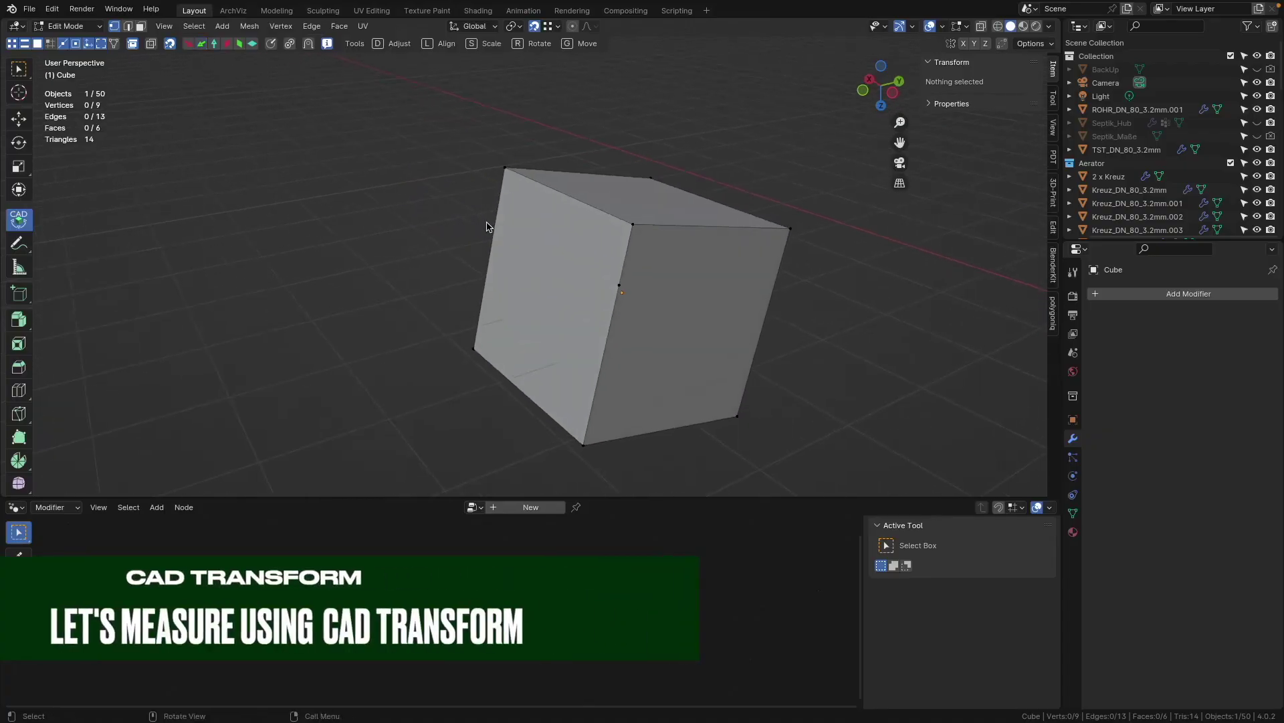
pyautogui.click(373, 196)
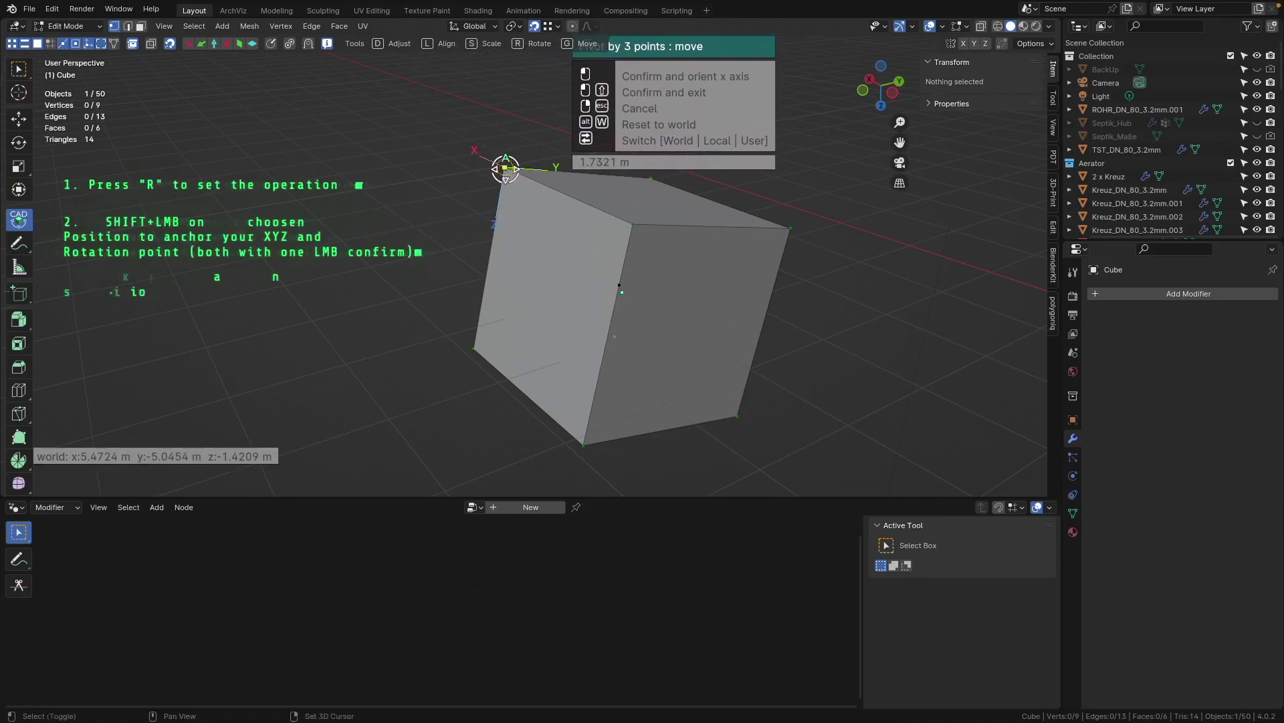
pyautogui.keyDown('shift'); pyautogui.click(505, 168); pyautogui.keyUp('shift')
pyautogui.click(505, 168)
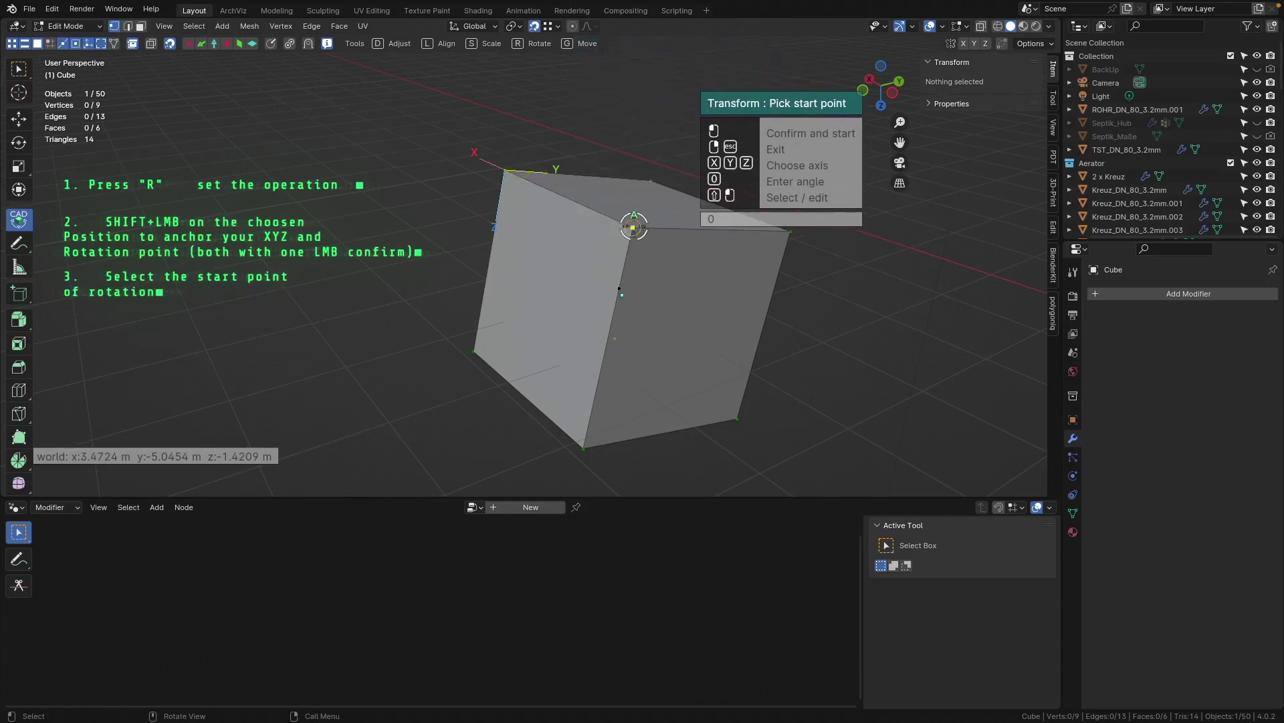
pyautogui.click(630, 228)
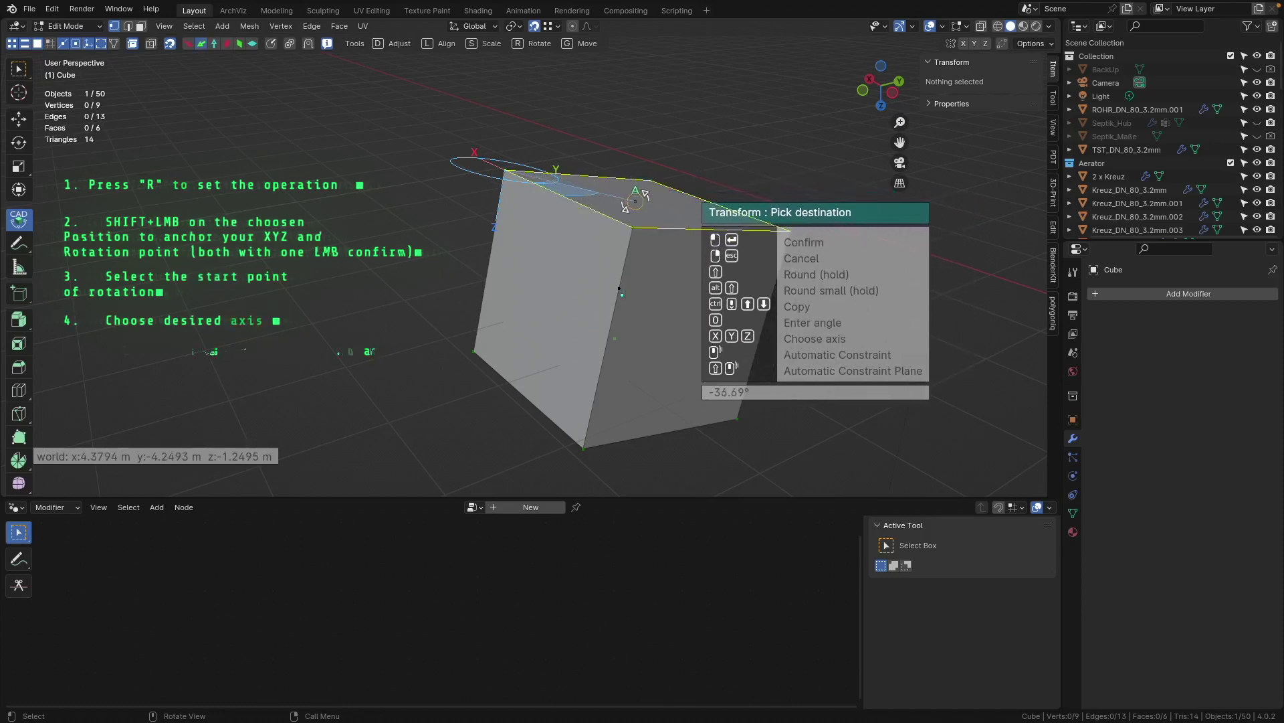
pyautogui.press('x')
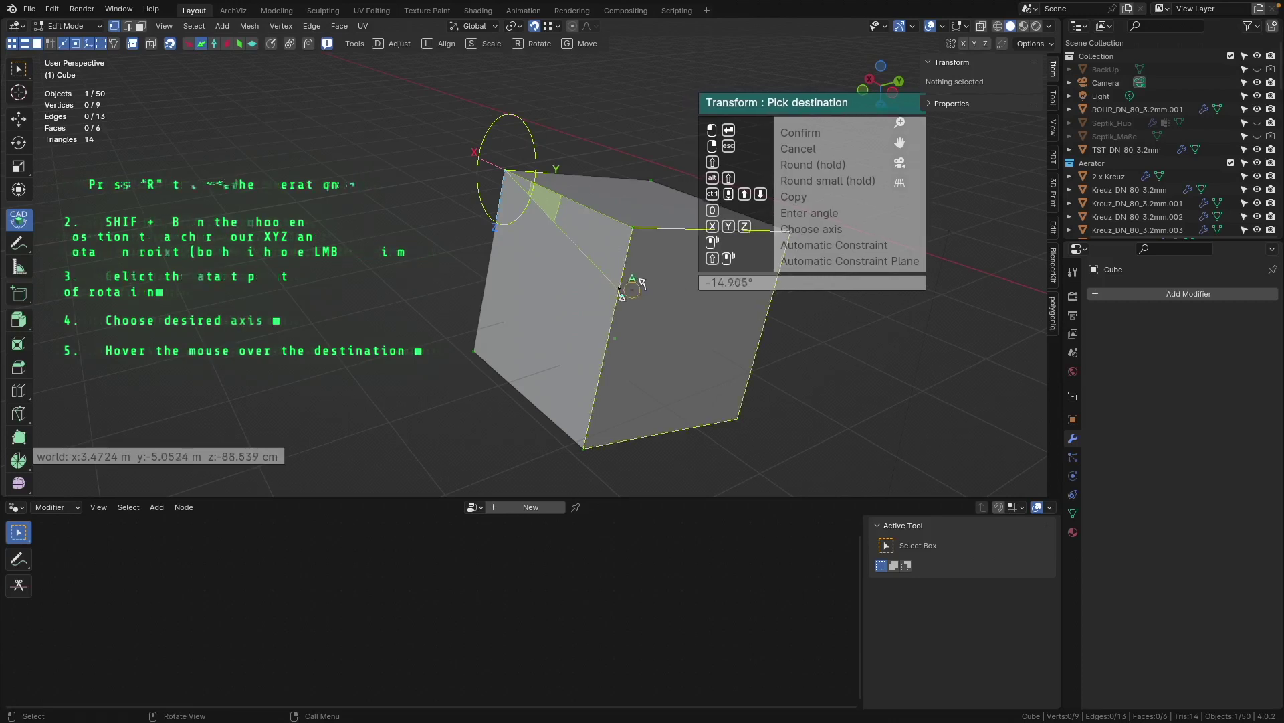
pyautogui.click(811, 310)
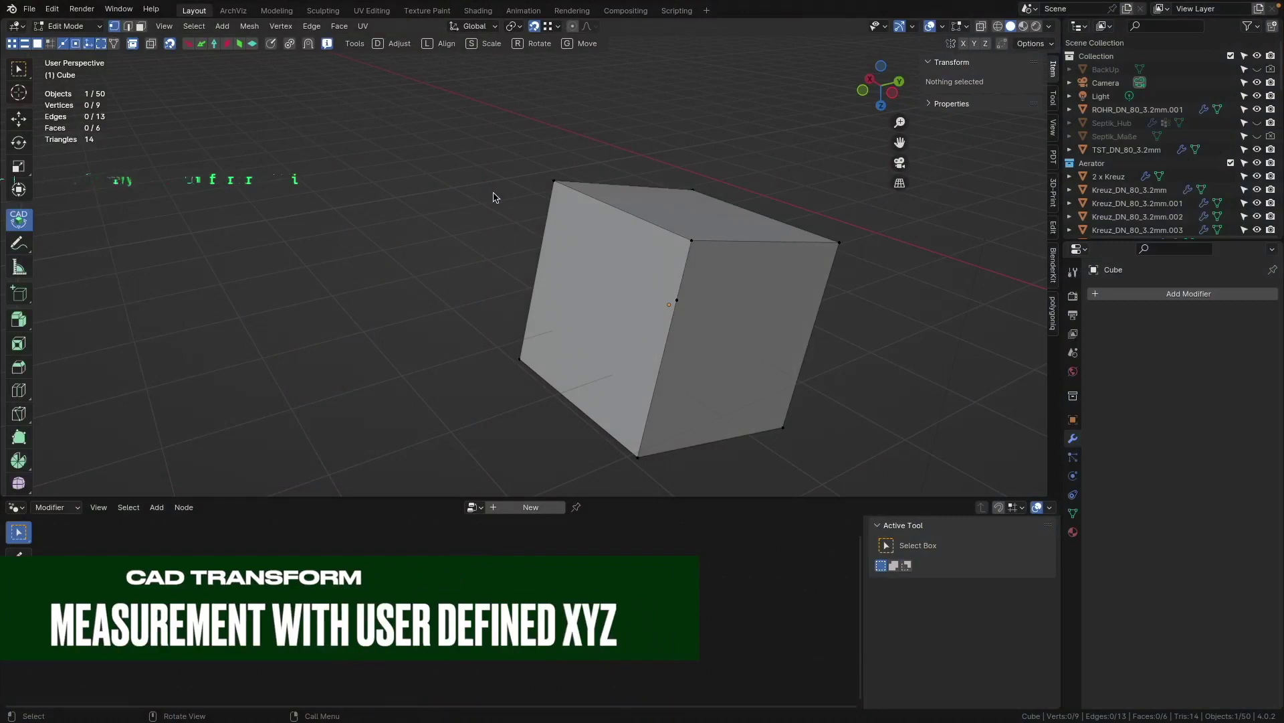
# Place a three-point pivot on the cube's top corner, aiming its X and Y axes along adjacent edges.
pyautogui.click(380, 185)
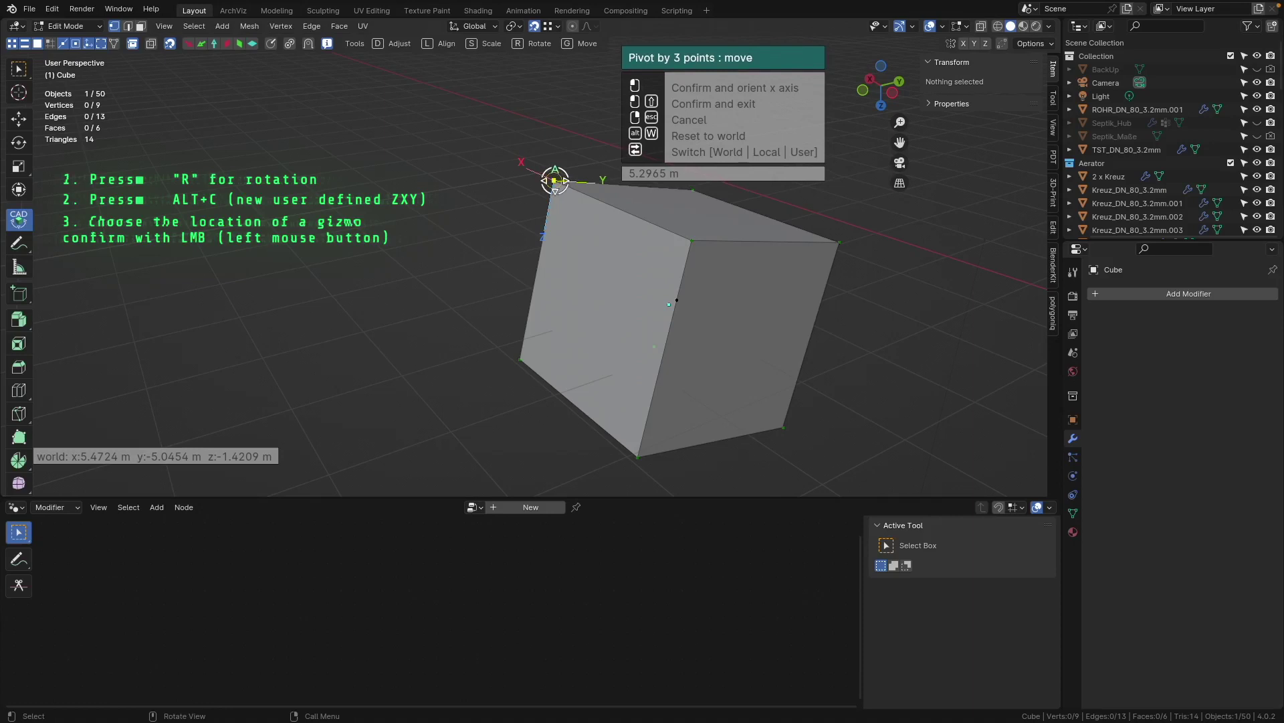
pyautogui.click(555, 180)
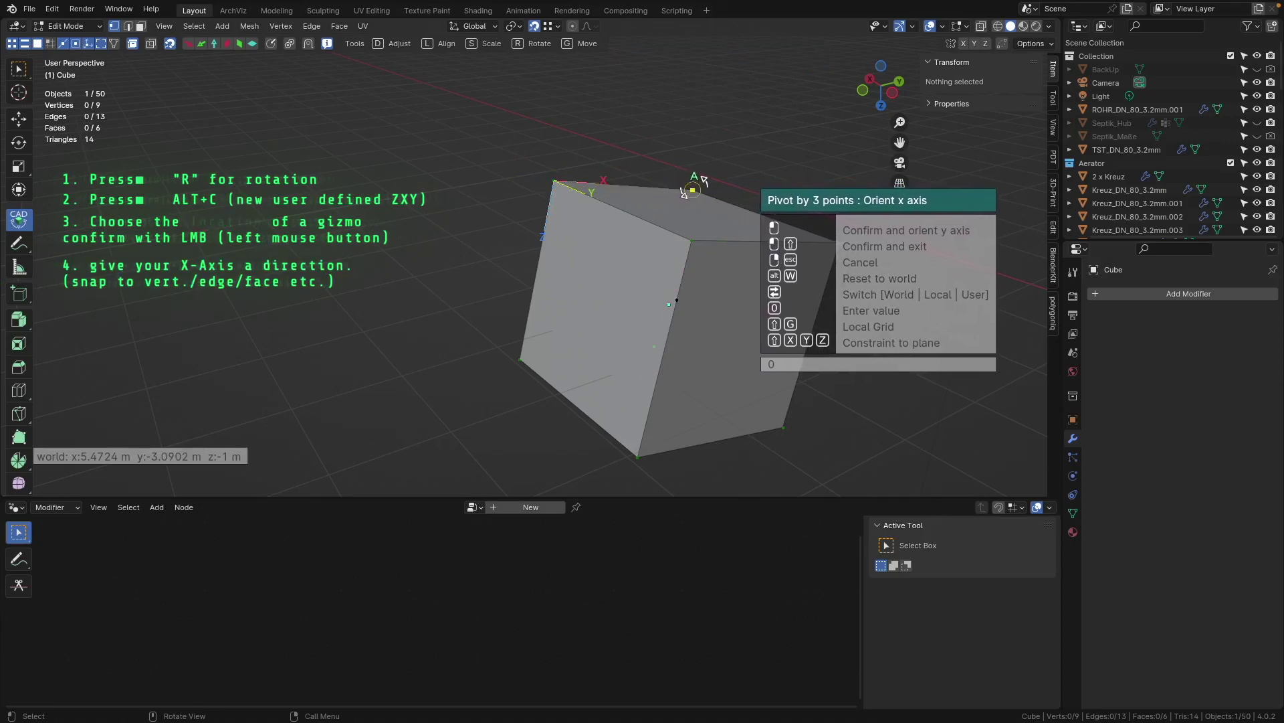
pyautogui.click(693, 190)
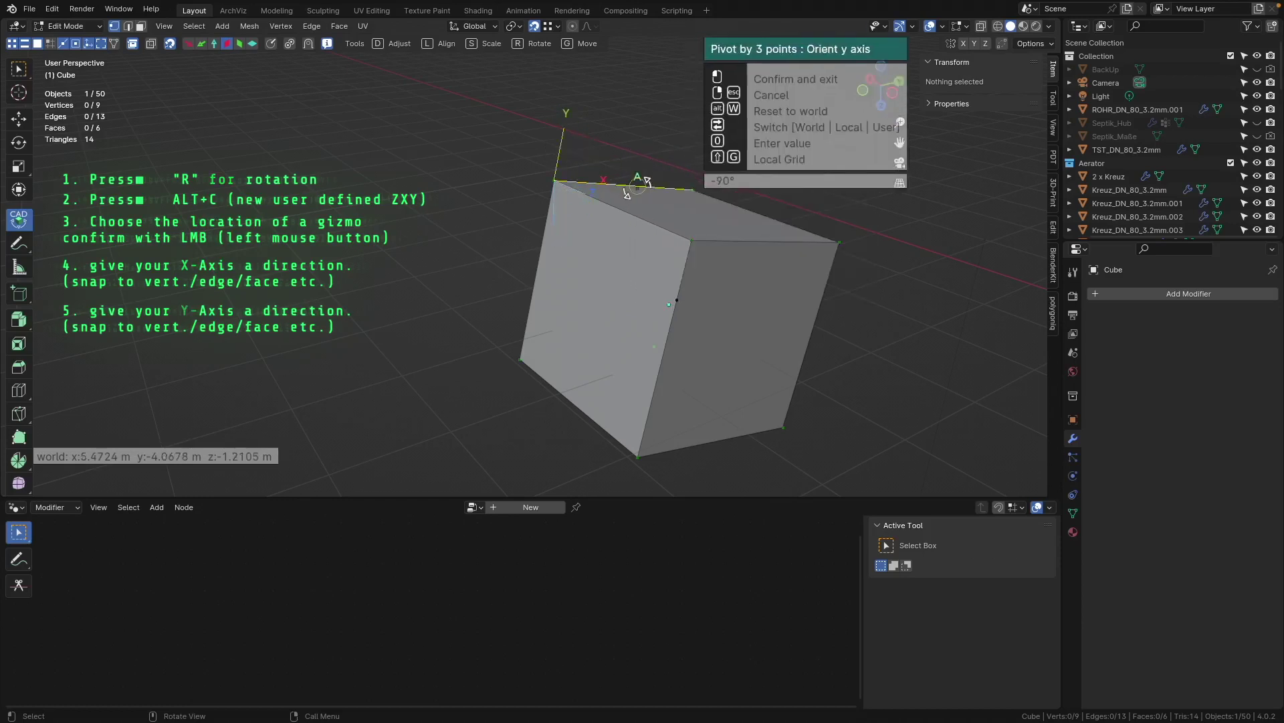
pyautogui.click(692, 239)
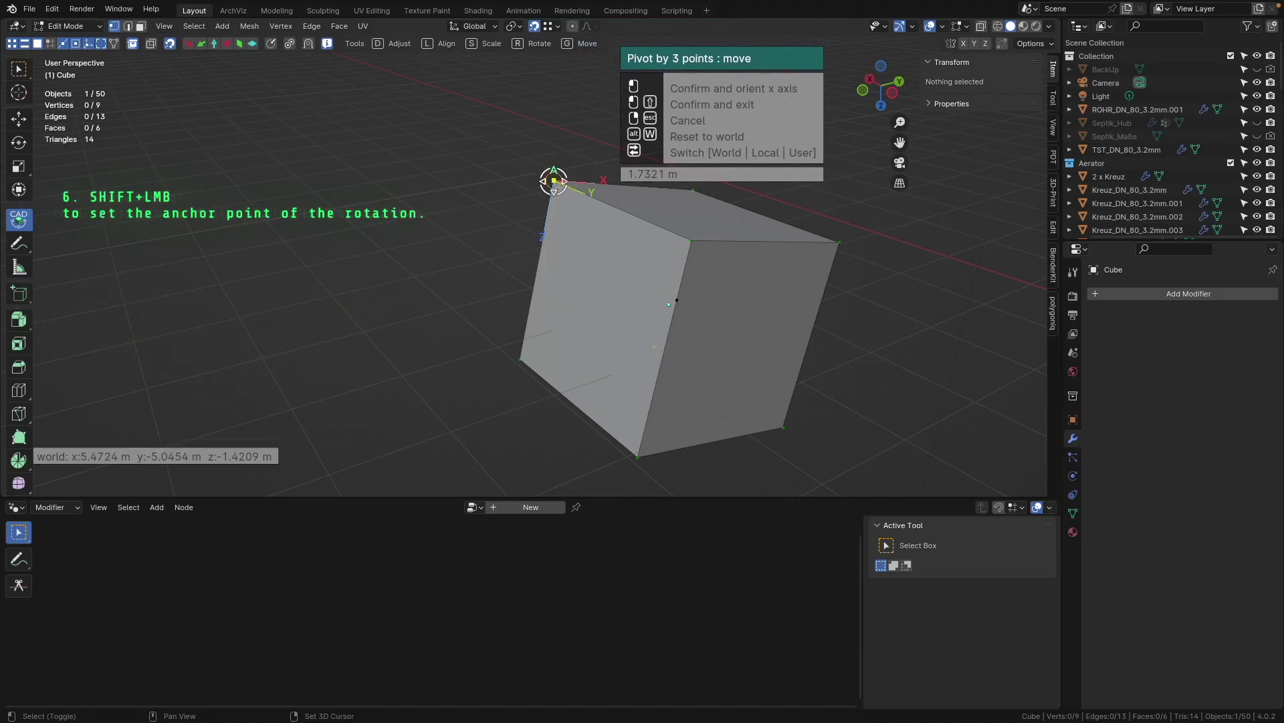
# Anchor the rotation at the top-left corner, pick the neighbouring vertex as start, and lock to X.
pyautogui.keyDown('shift'); pyautogui.click(553, 180); pyautogui.keyUp('shift')
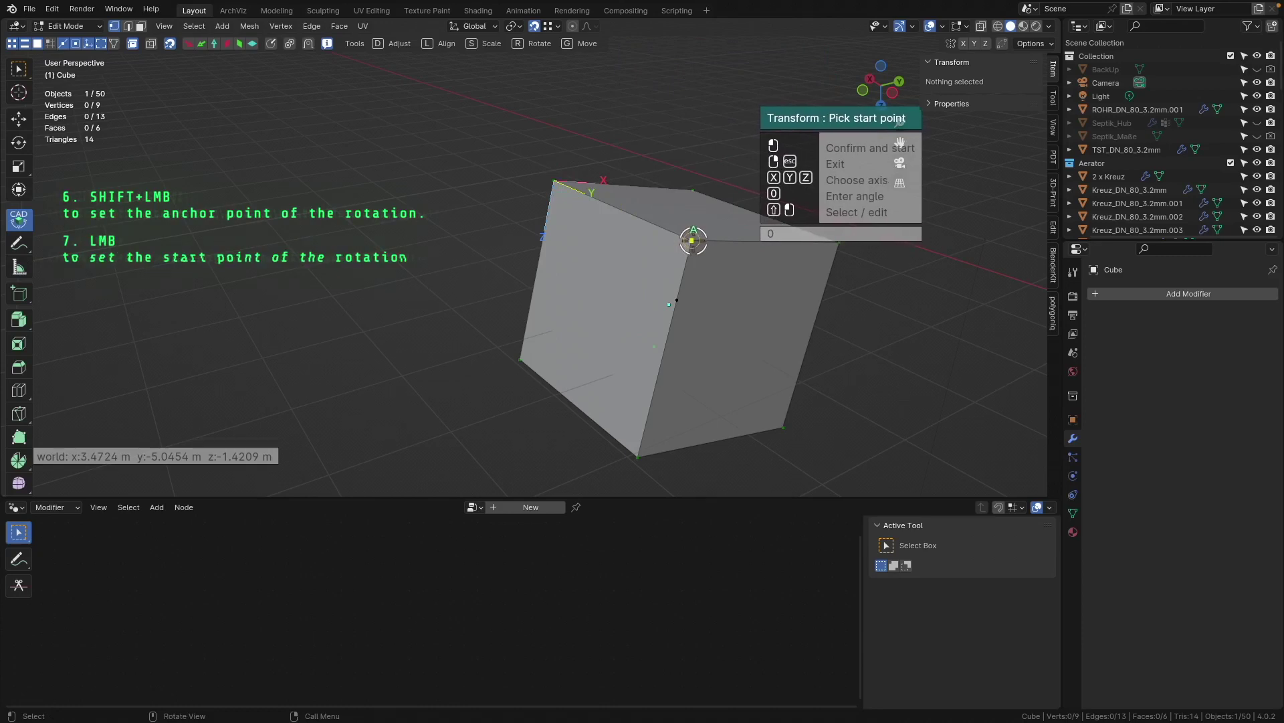
pyautogui.click(693, 240)
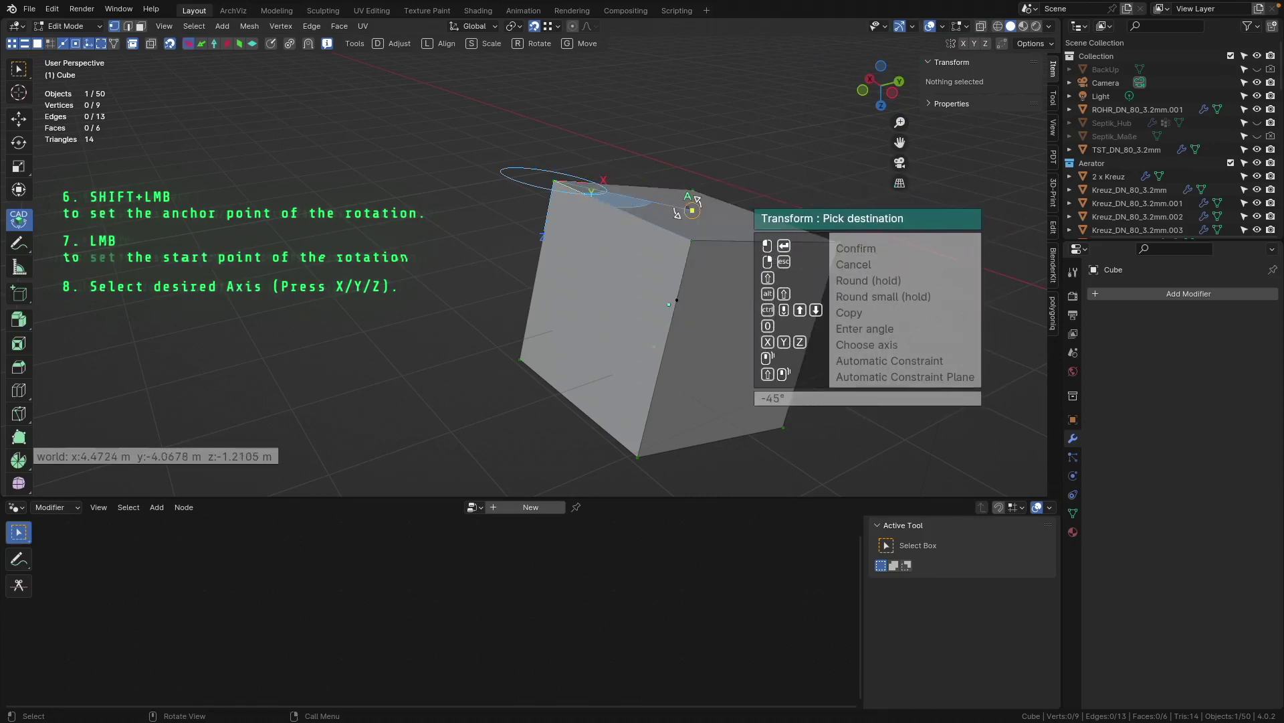
pyautogui.press('x')
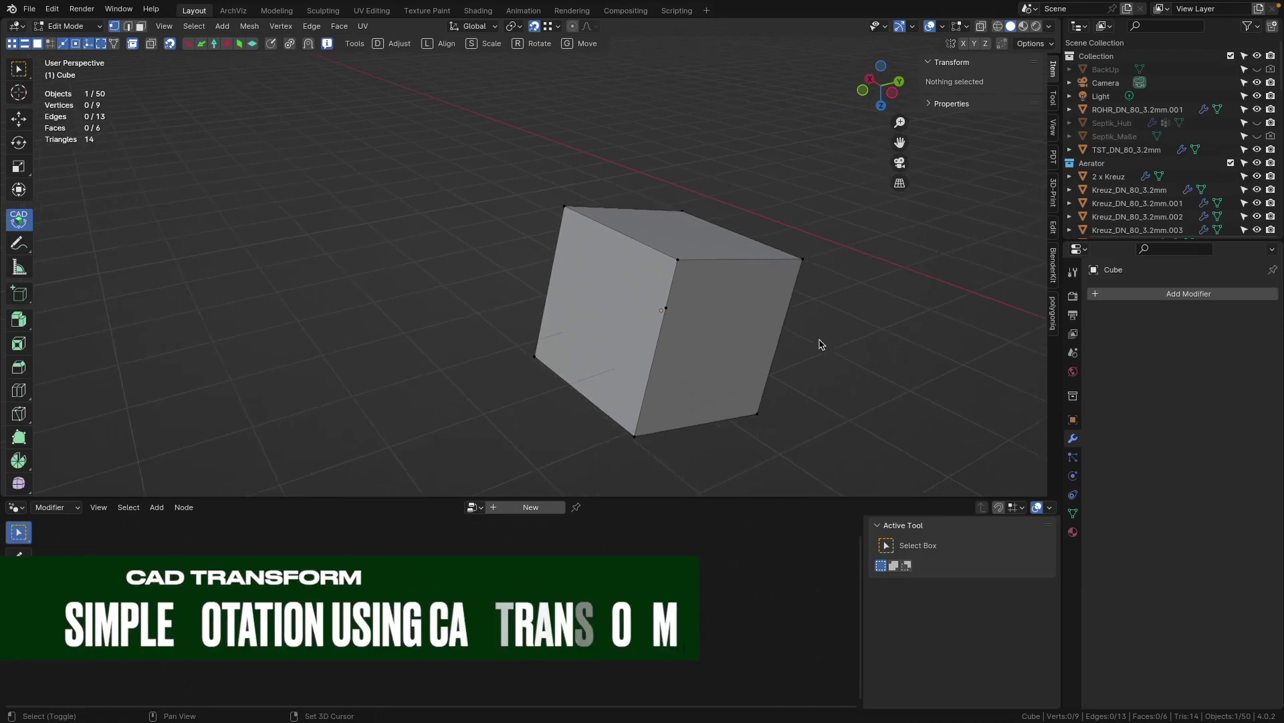
# Select the whole cube and start a new three-point pivot at its top vertex, X axis along an edge.
pyautogui.moveTo(741, 313); pyautogui.dragTo(712, 307, button='middle')
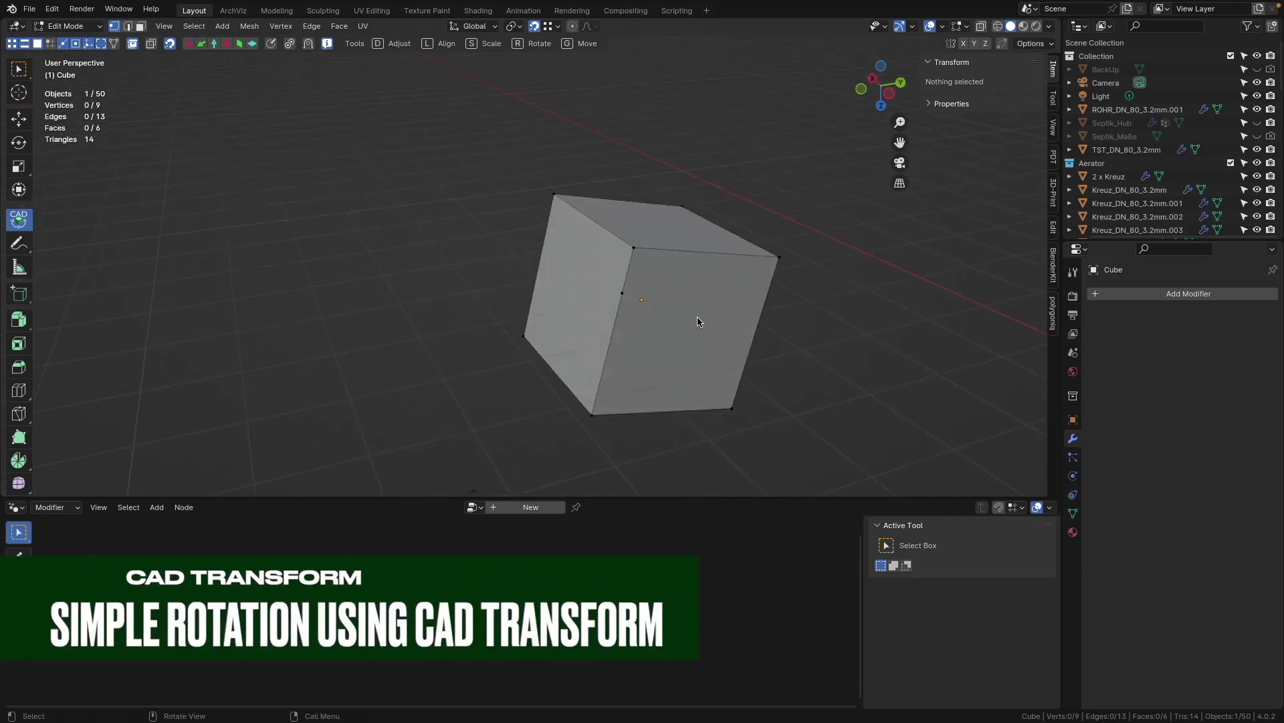
pyautogui.press('a')
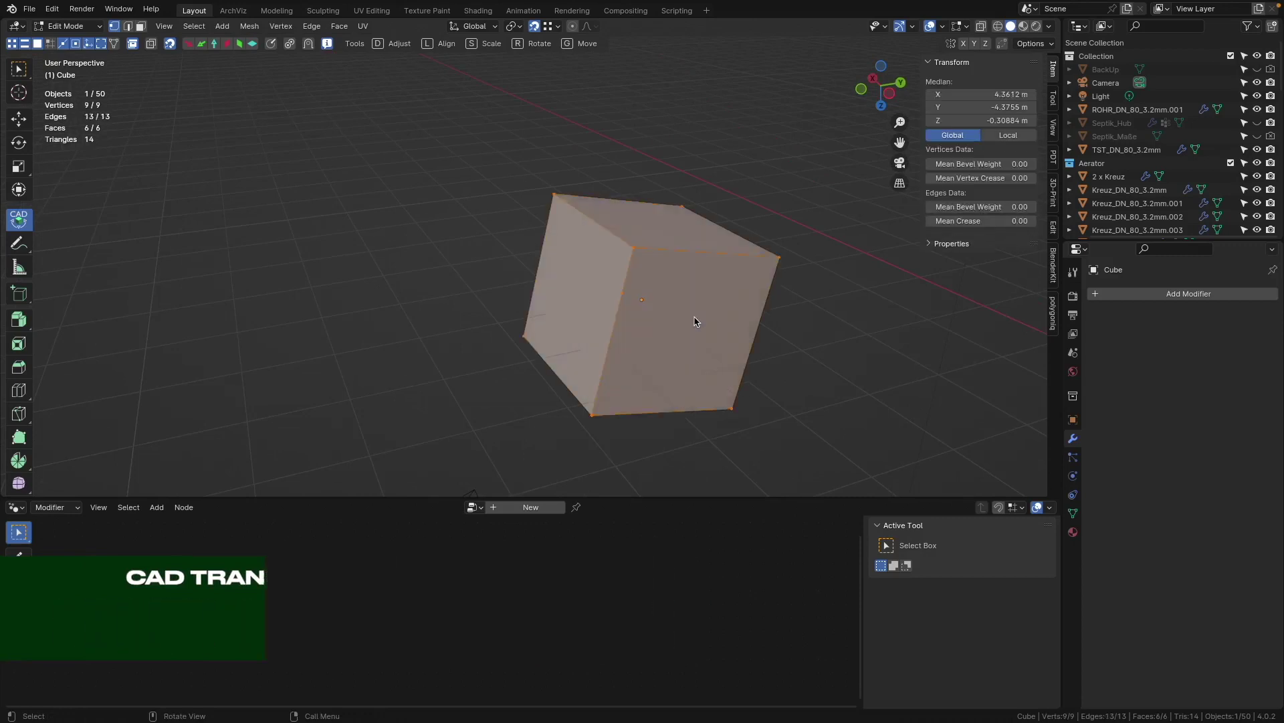
pyautogui.click(467, 223)
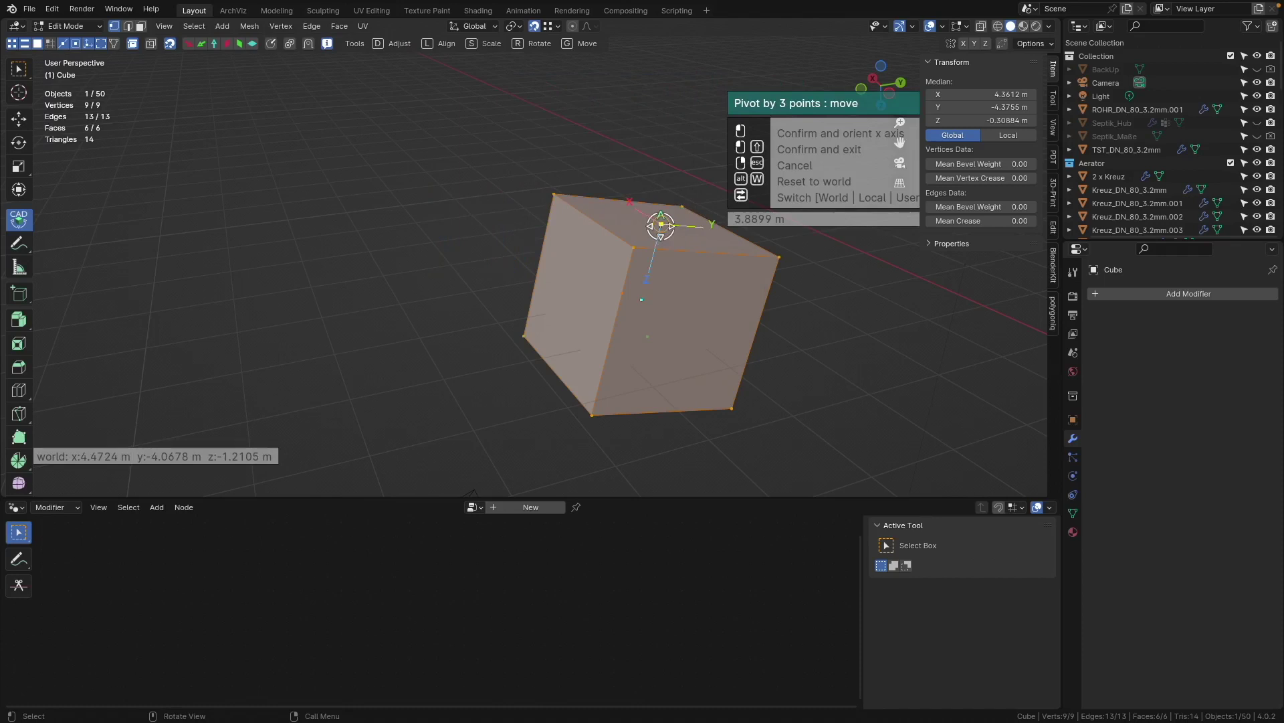
pyautogui.click(661, 226)
pyautogui.moveTo(661, 226); pyautogui.dragTo(633, 292, button='middle')
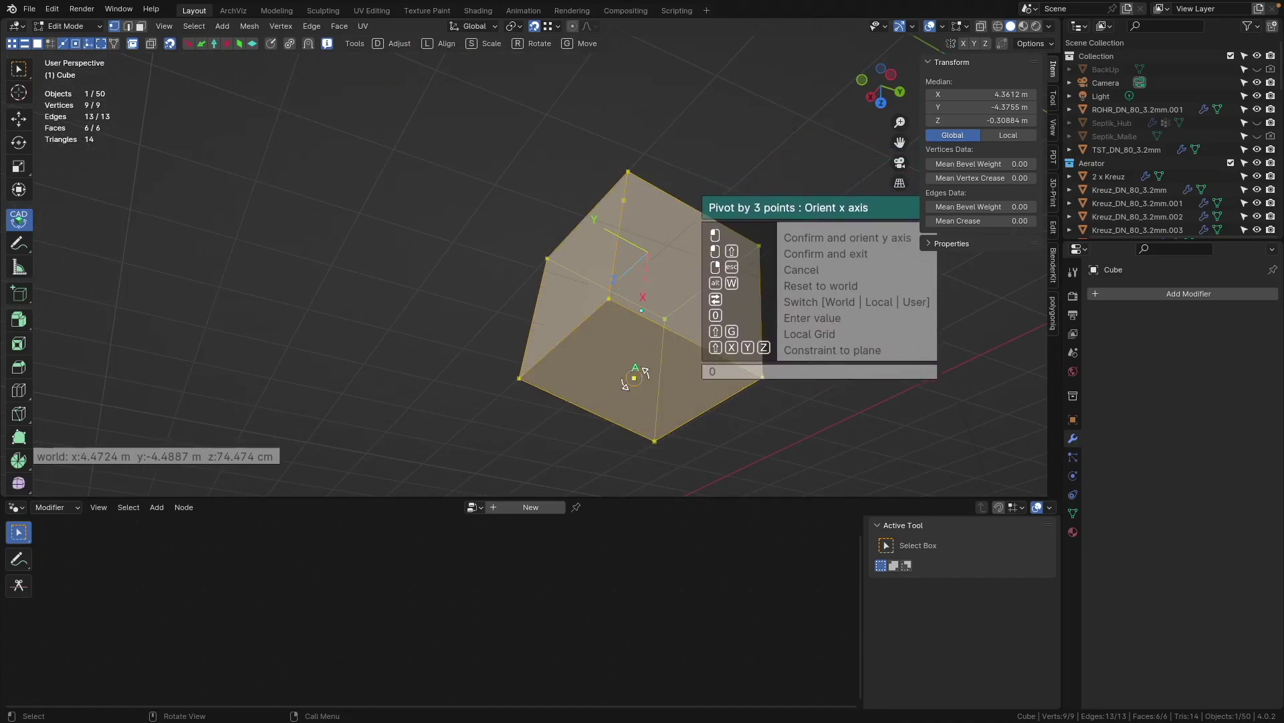
pyautogui.click(643, 368)
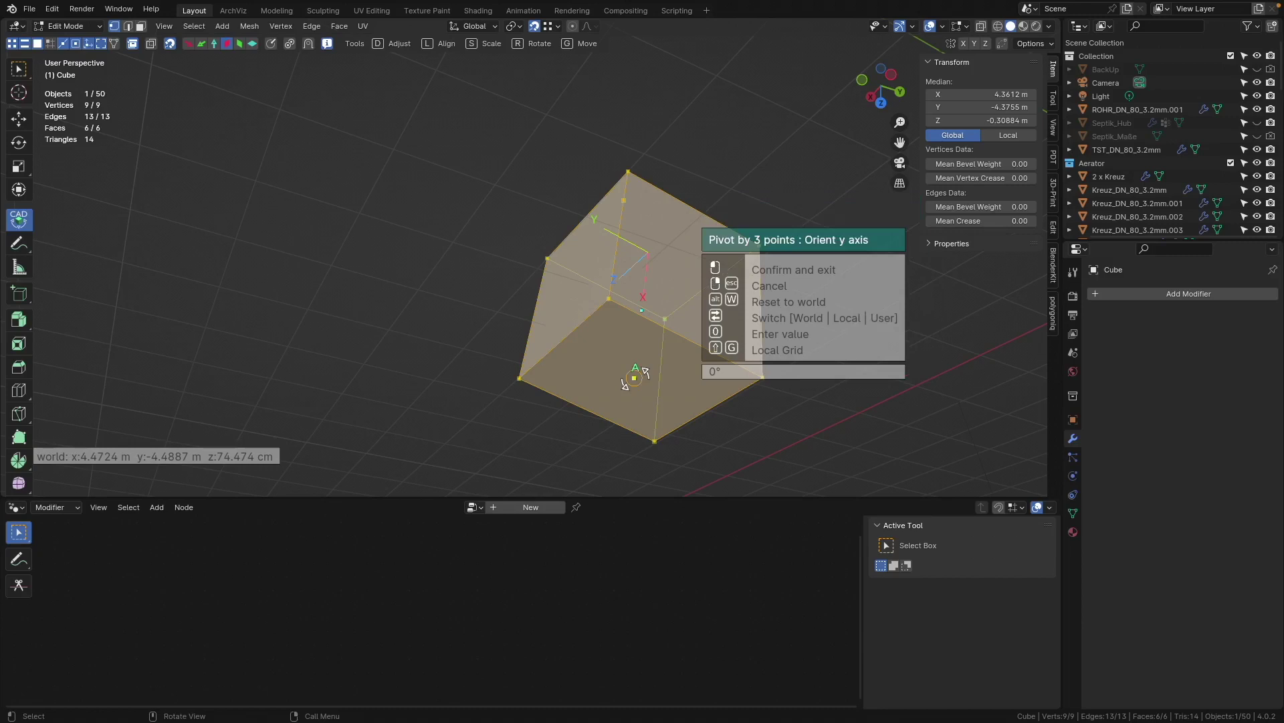
# Set the custom pivot's Y axis on a vertex and anchor the rotation at the pivot corner.
pyautogui.moveTo(634, 377); pyautogui.dragTo(641, 372, button='middle')
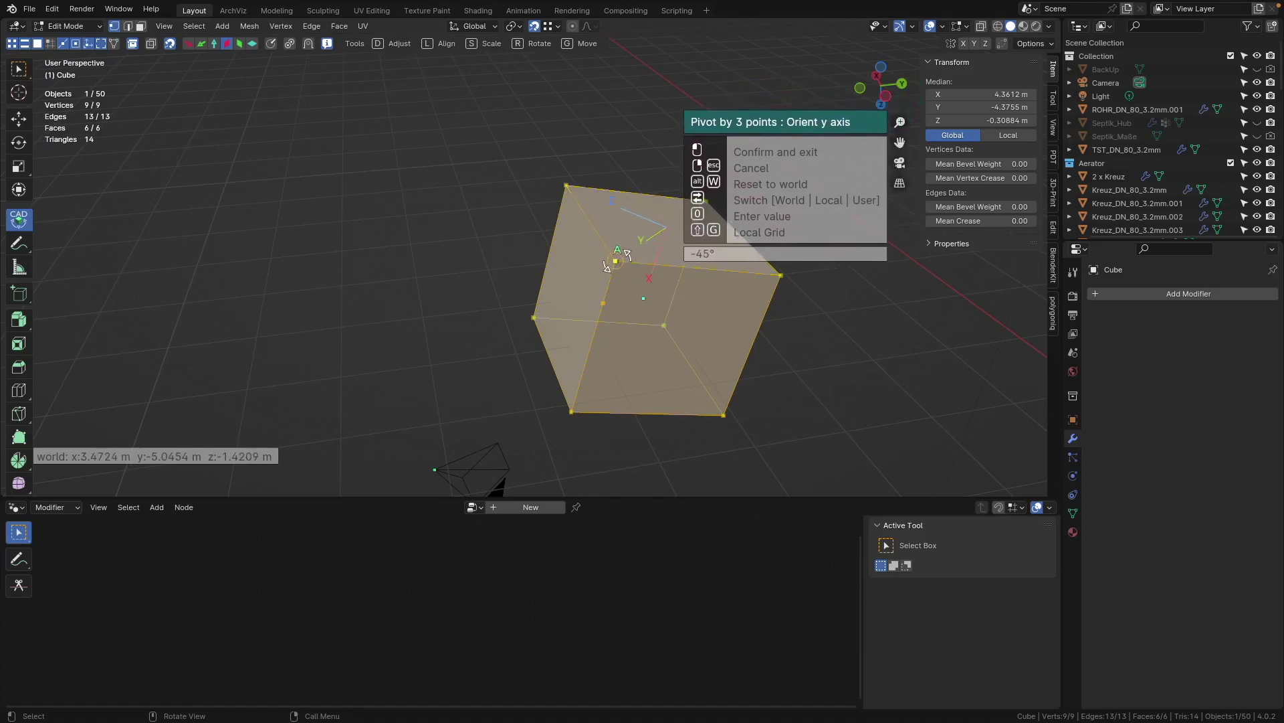
pyautogui.click(617, 260)
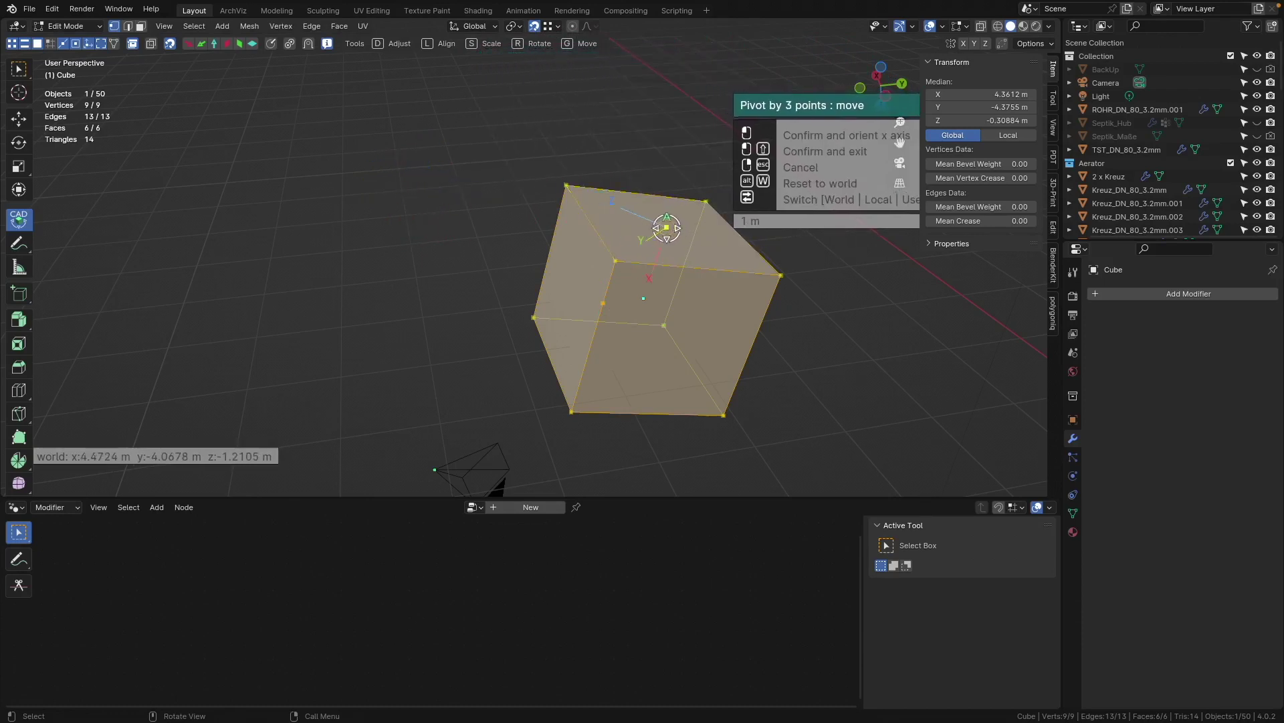
pyautogui.keyDown('shift'); pyautogui.click(667, 229); pyautogui.keyUp('shift')
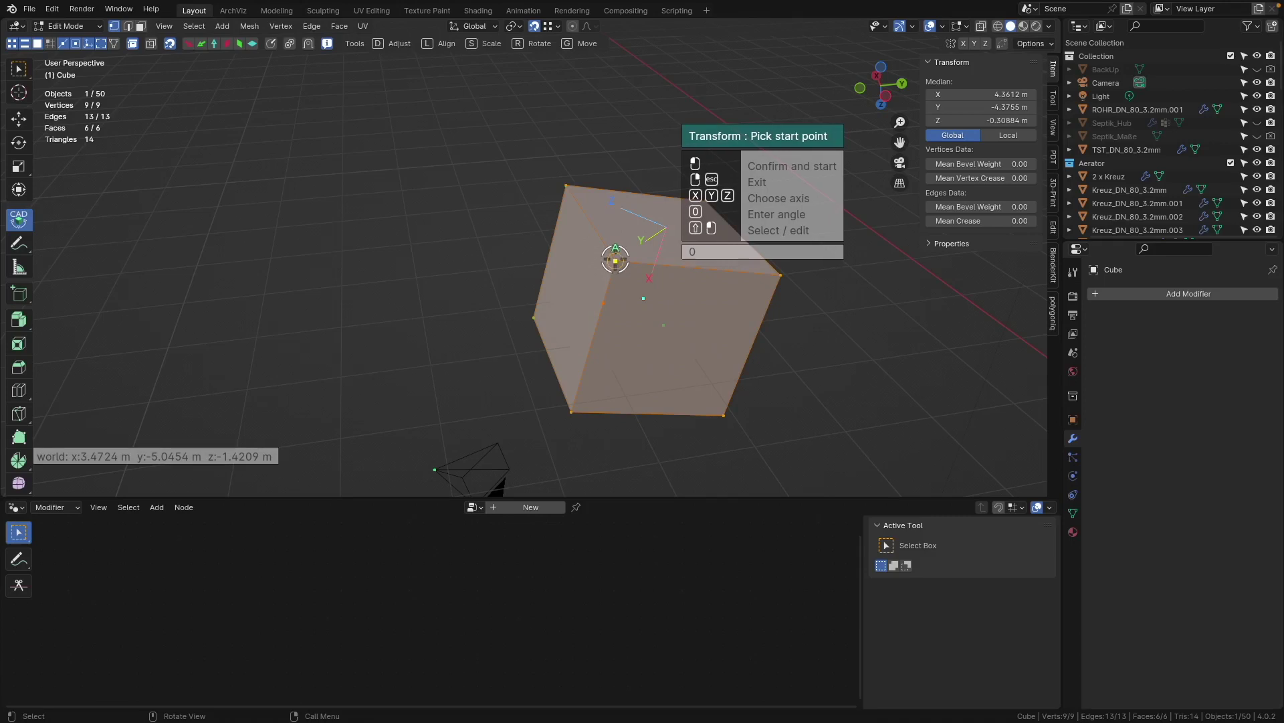
# Rotate the cube about -90° around the custom pivot, starting from its corner, and confirm.
pyautogui.click(615, 259)
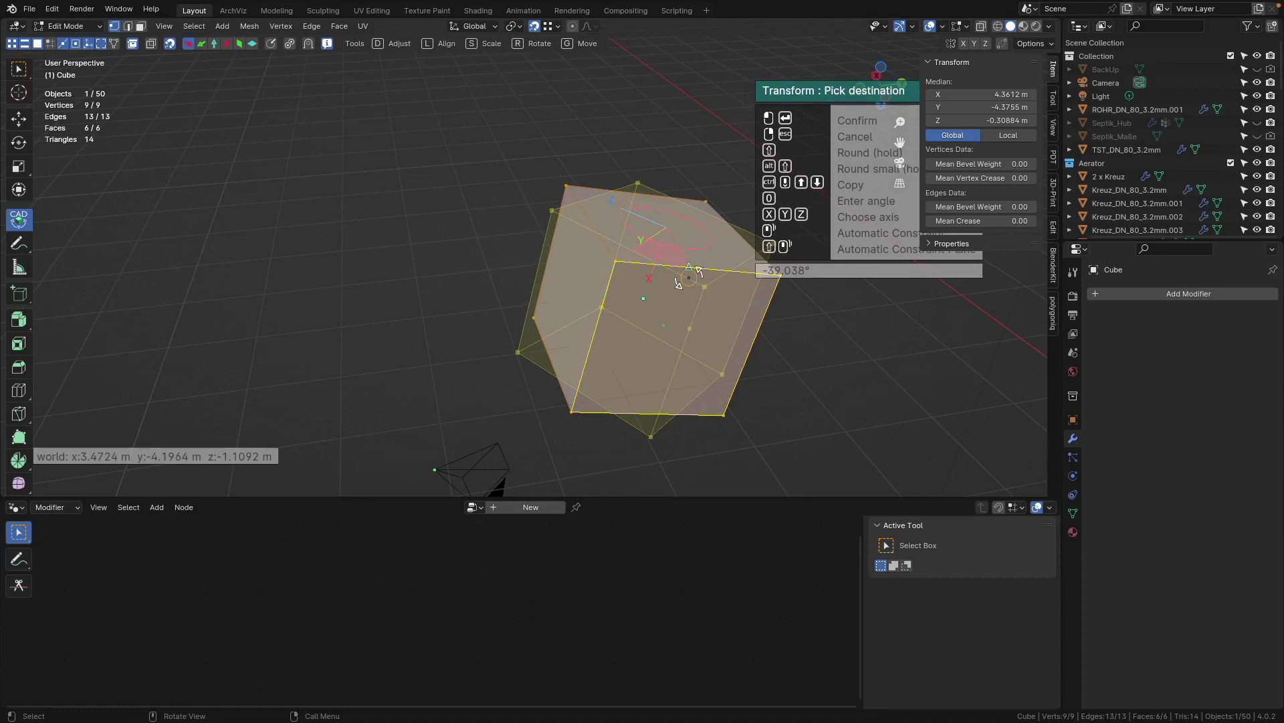
pyautogui.scroll(-3, 673, 281)
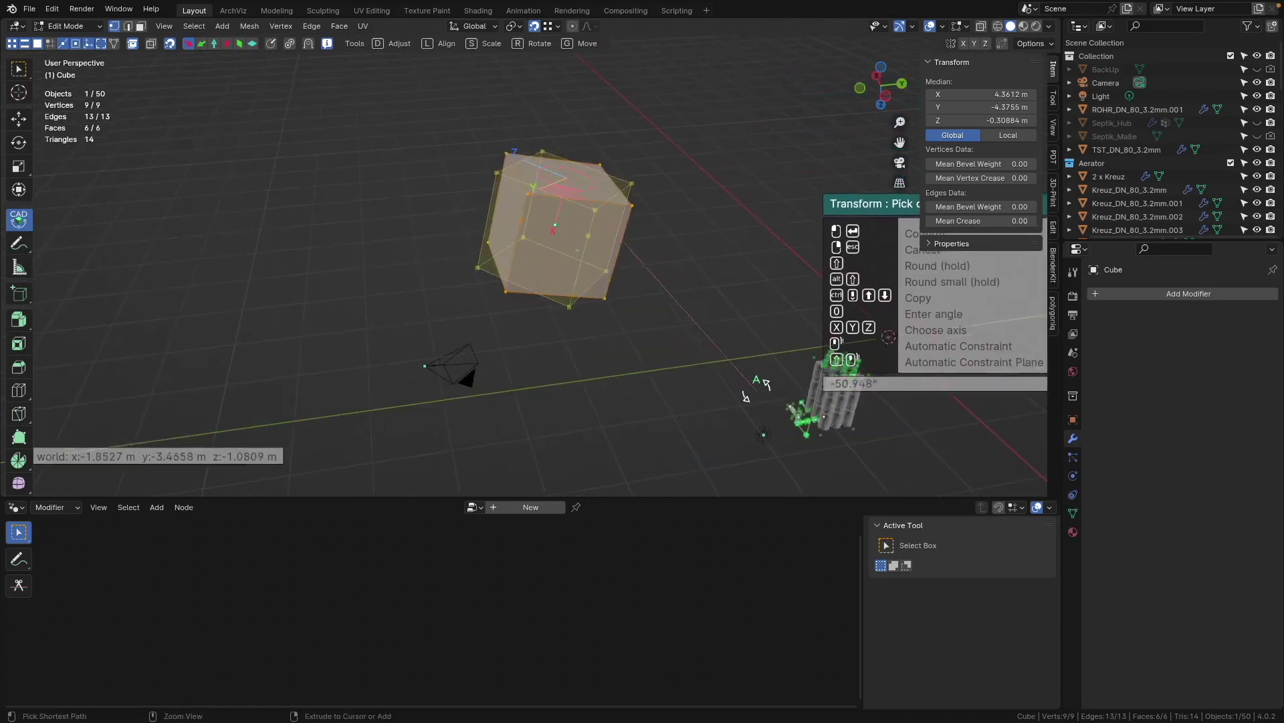
pyautogui.scroll(5, 769, 401)
pyautogui.scroll(2, 774, 412)
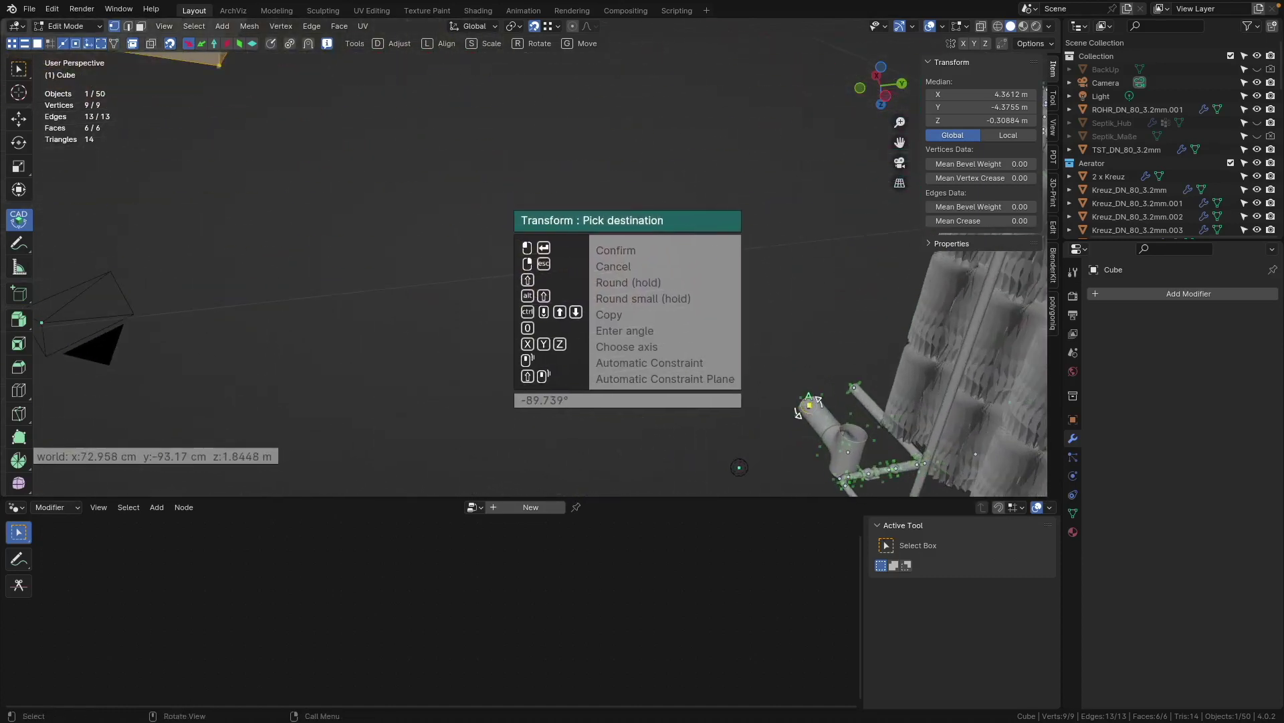
pyautogui.press('Escape')
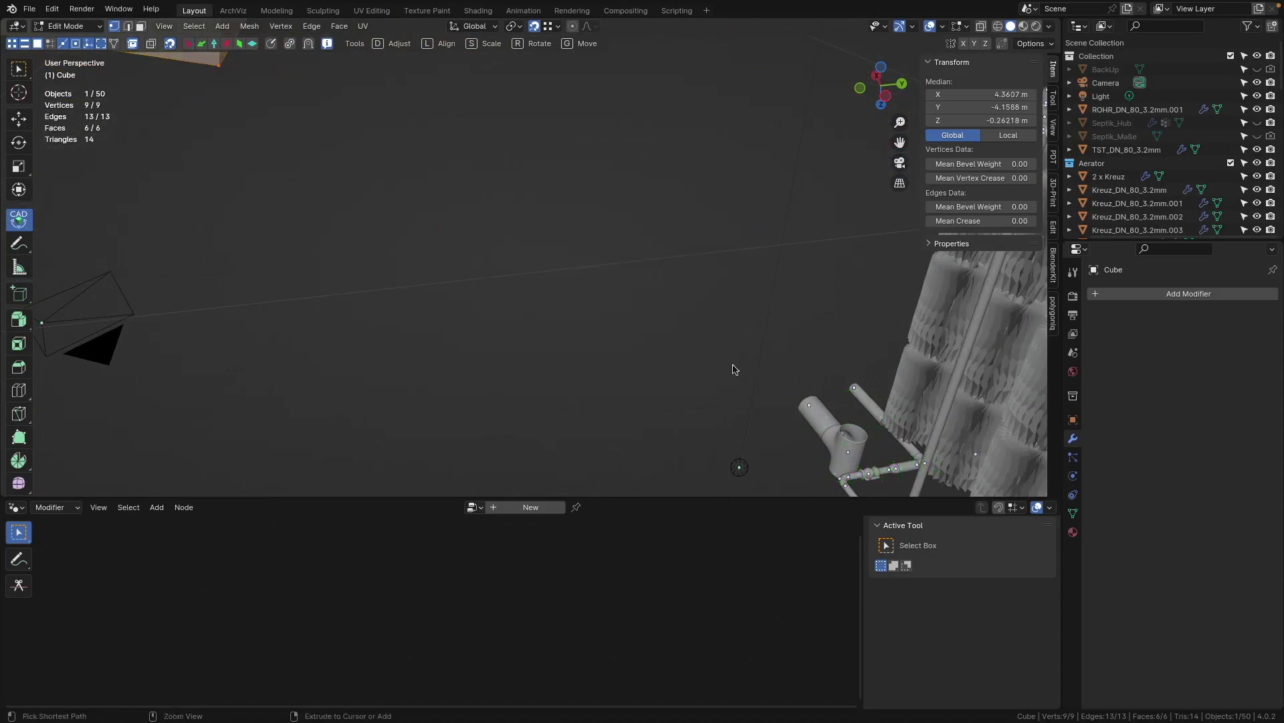
pyautogui.moveTo(734, 367); pyautogui.dragTo(697, 333, button='middle')
pyautogui.moveTo(697, 332); pyautogui.dragTo(702, 330, button='middle')
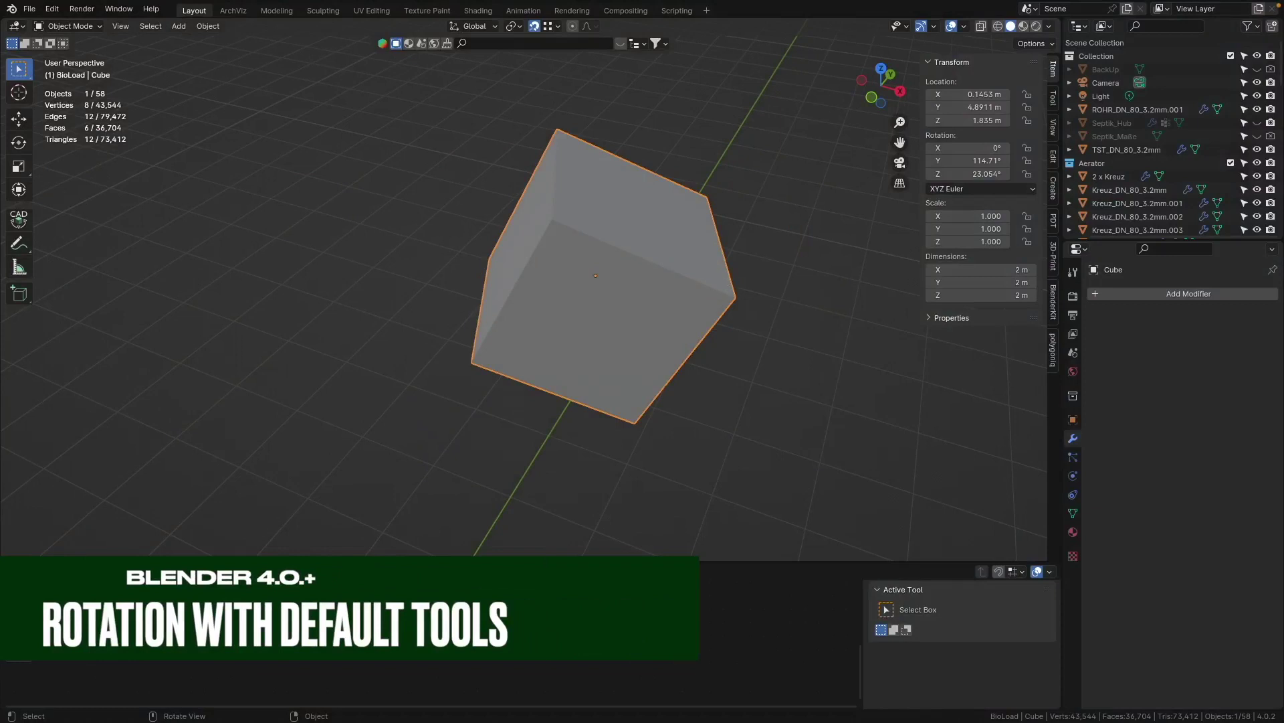
# Orbit around the separate rotated cube and switch it into Edit Mode.
pyautogui.keyDown('shift'); pyautogui.moveTo(665, 269); pyautogui.dragTo(667, 273, button='middle'); pyautogui.keyUp('shift')
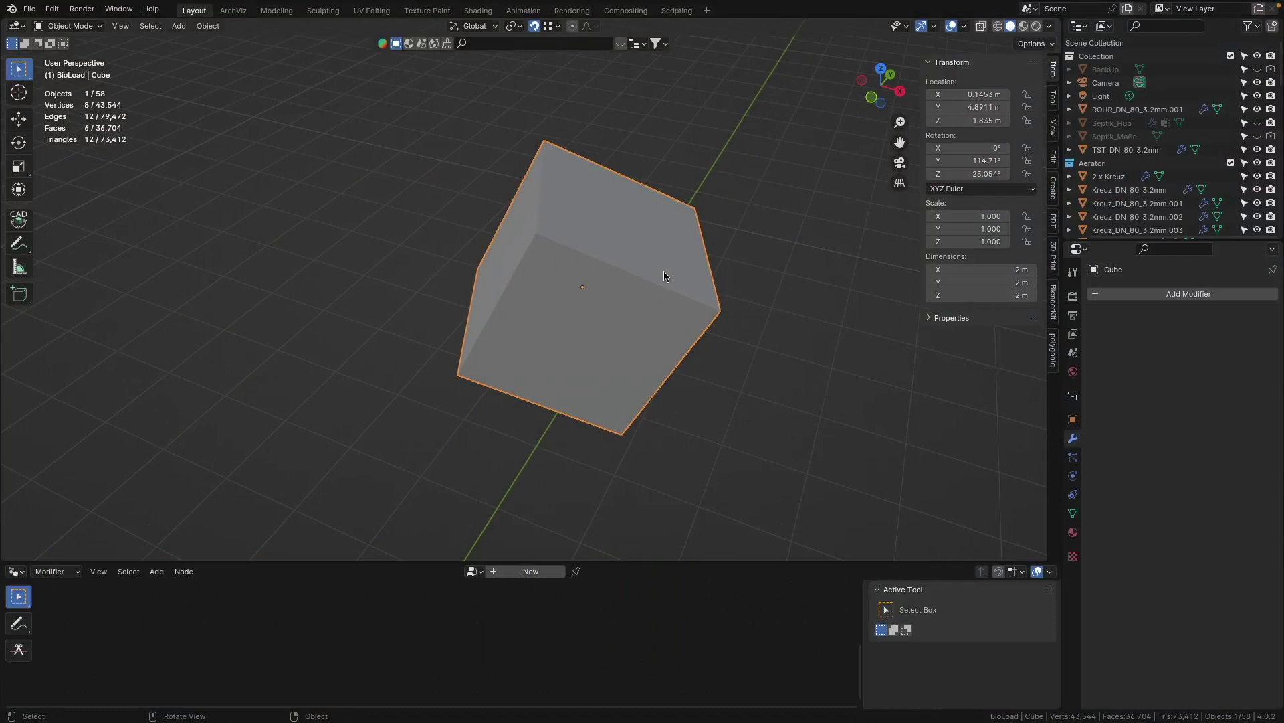
pyautogui.moveTo(664, 275); pyautogui.dragTo(599, 259, button='middle')
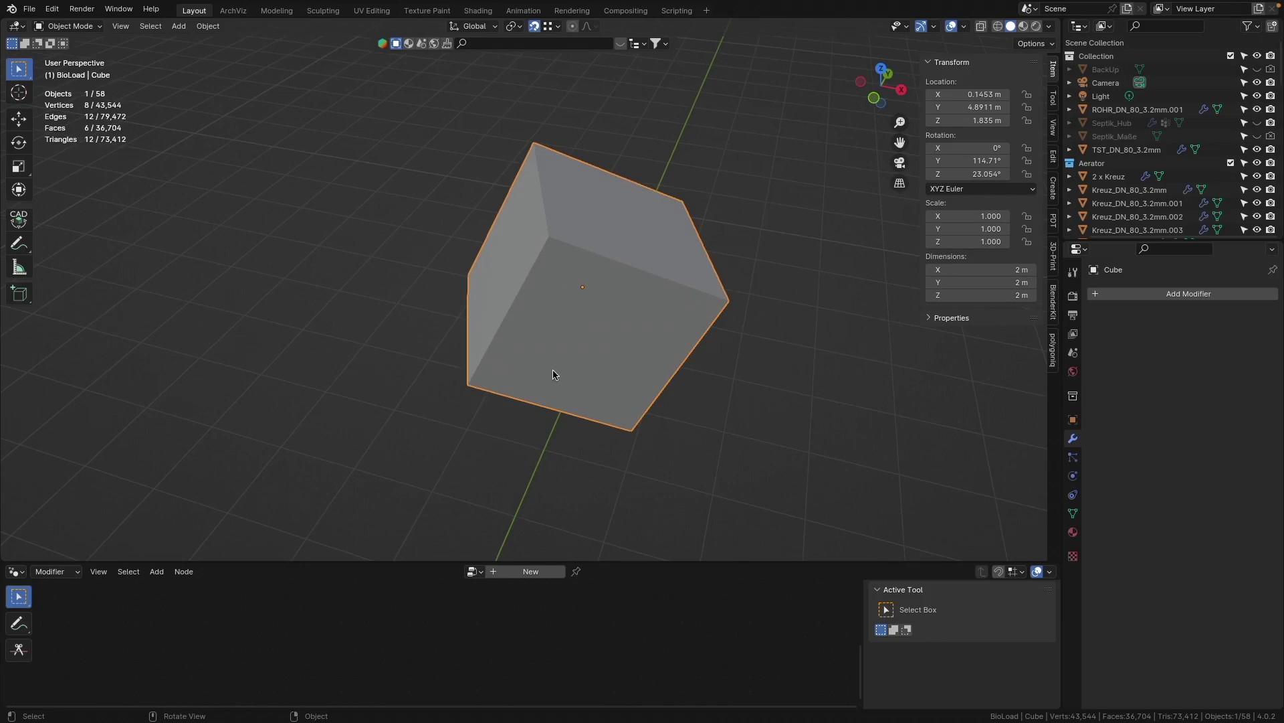
pyautogui.press('Tab')
# In vertex mode, snap the 3D cursor to the lower-left corner vertex and use 3D Cursor as pivot.
pyautogui.press('1')
pyautogui.click(483, 431)
pyautogui.click(469, 386)
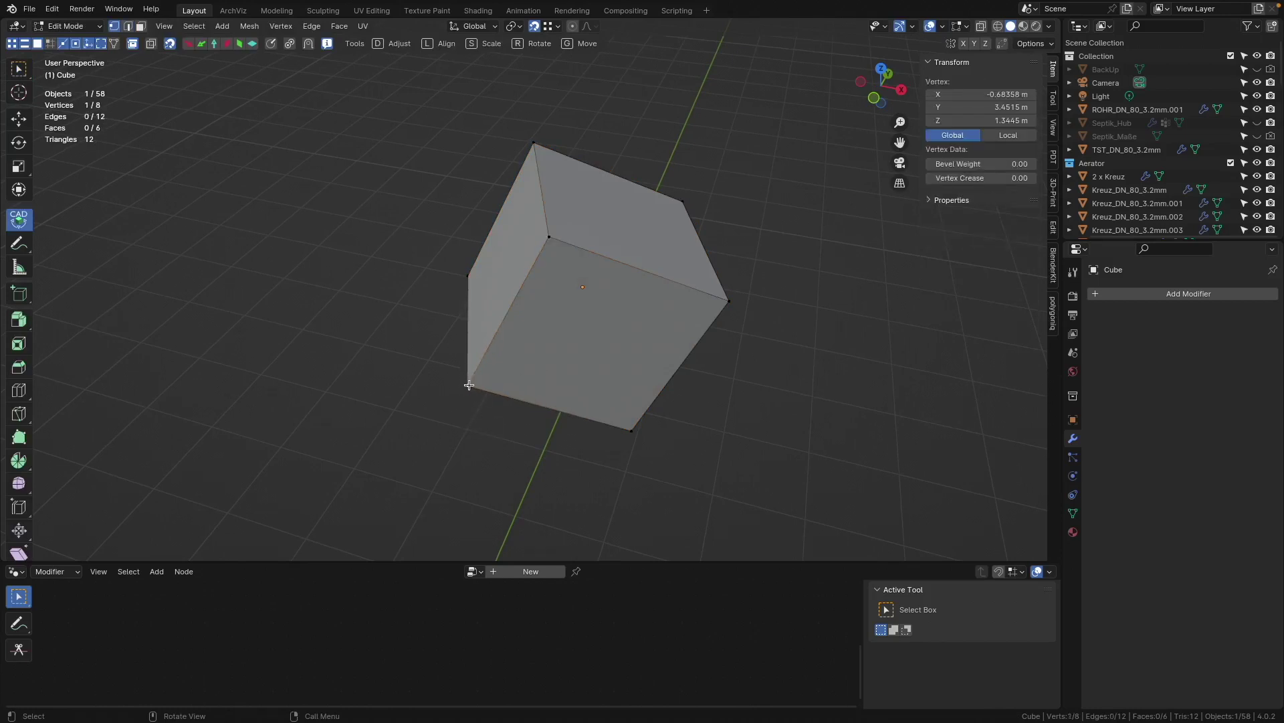
pyautogui.hotkey('shift', 's')
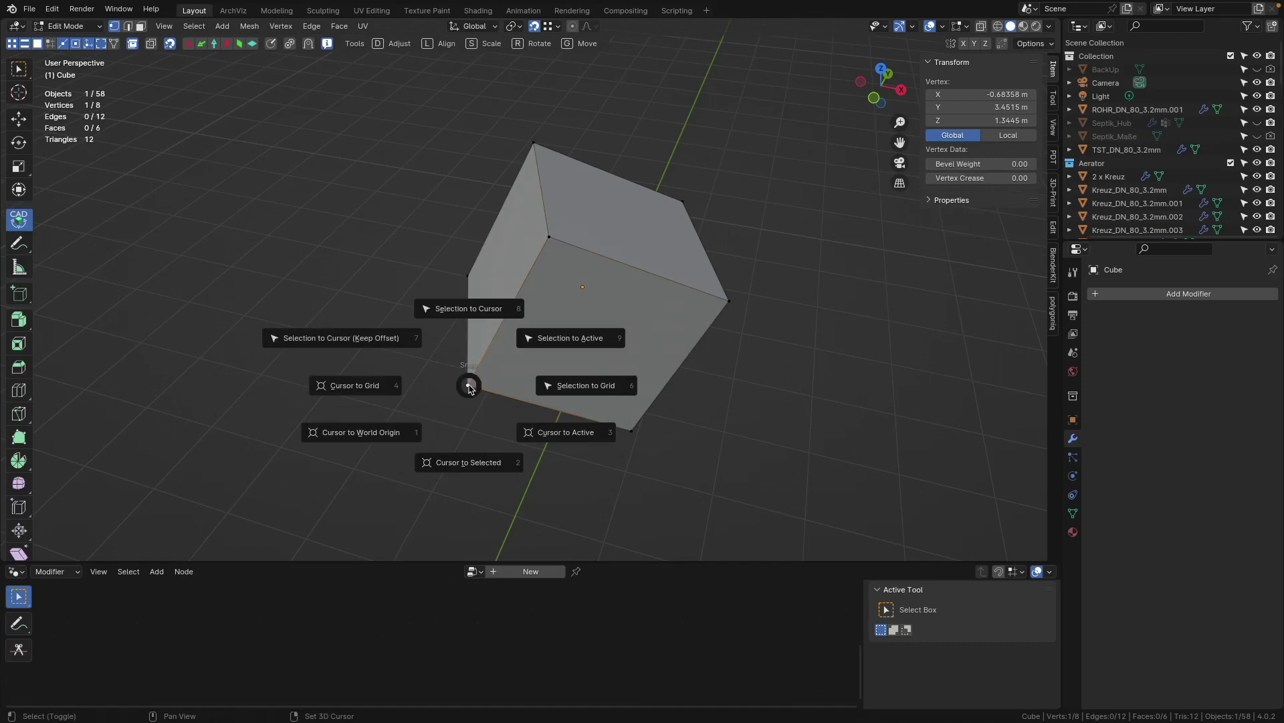
pyautogui.press('2')
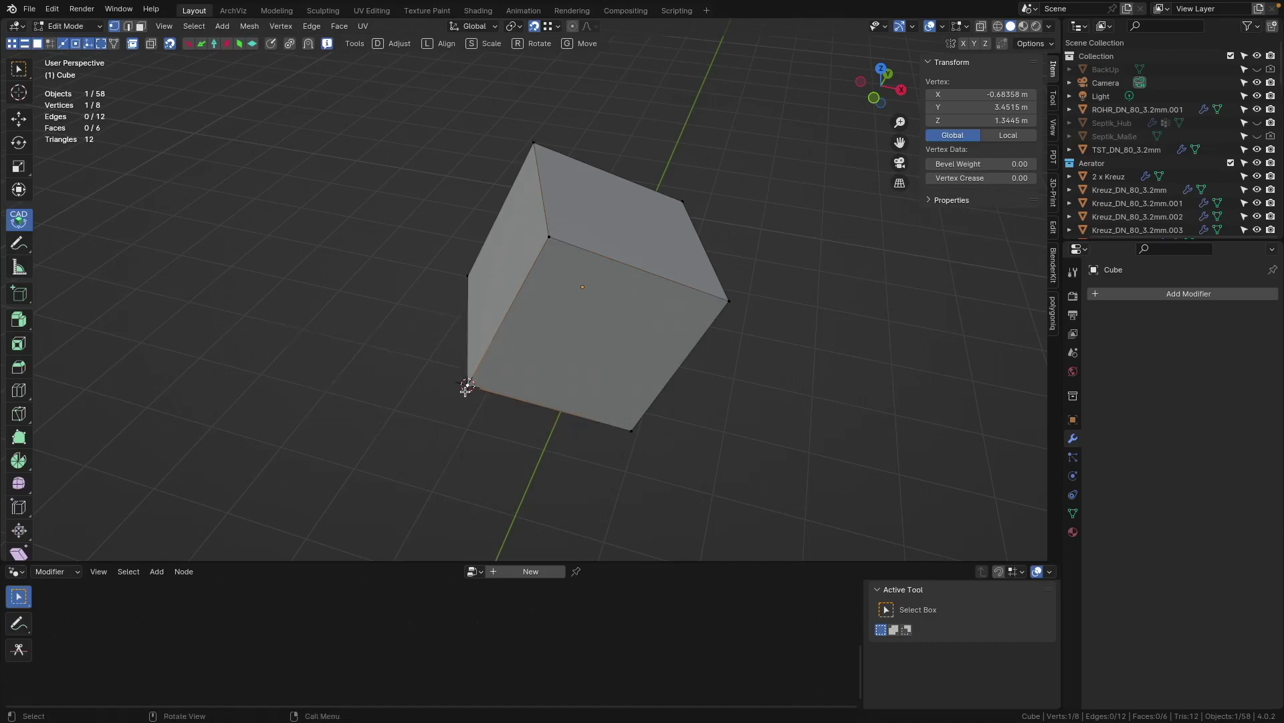
pyautogui.click(519, 28)
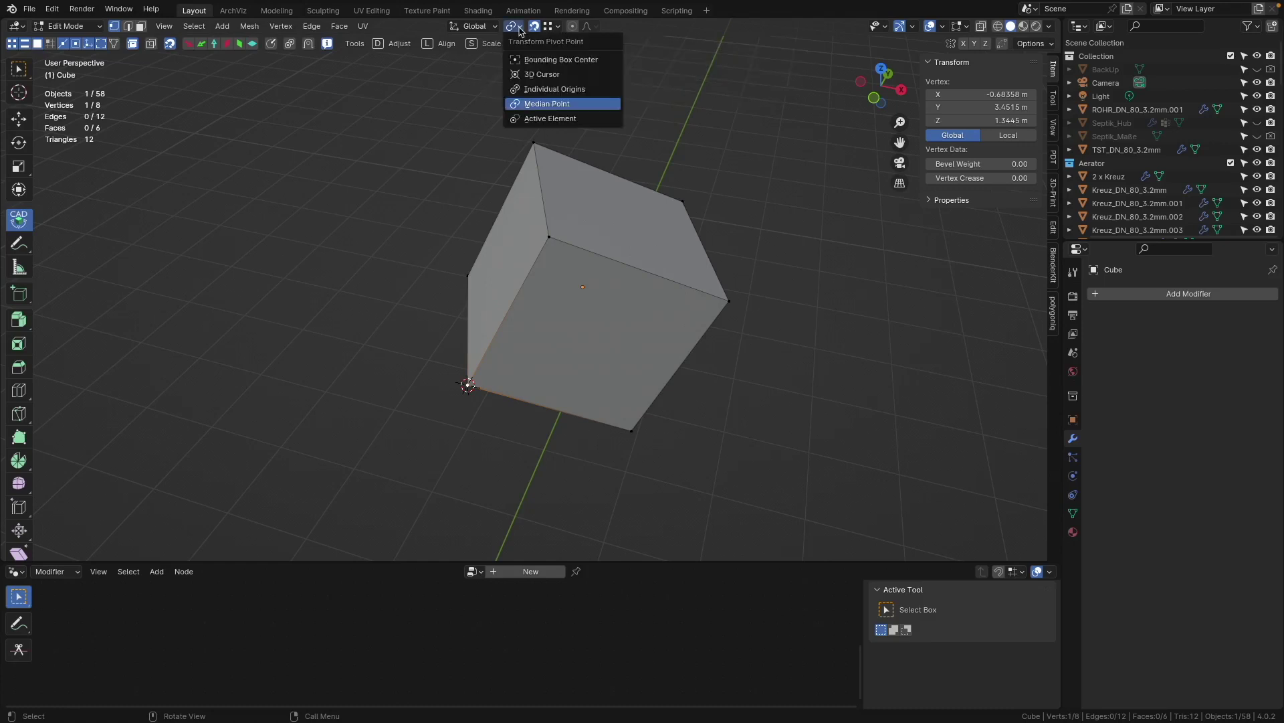
pyautogui.click(543, 75)
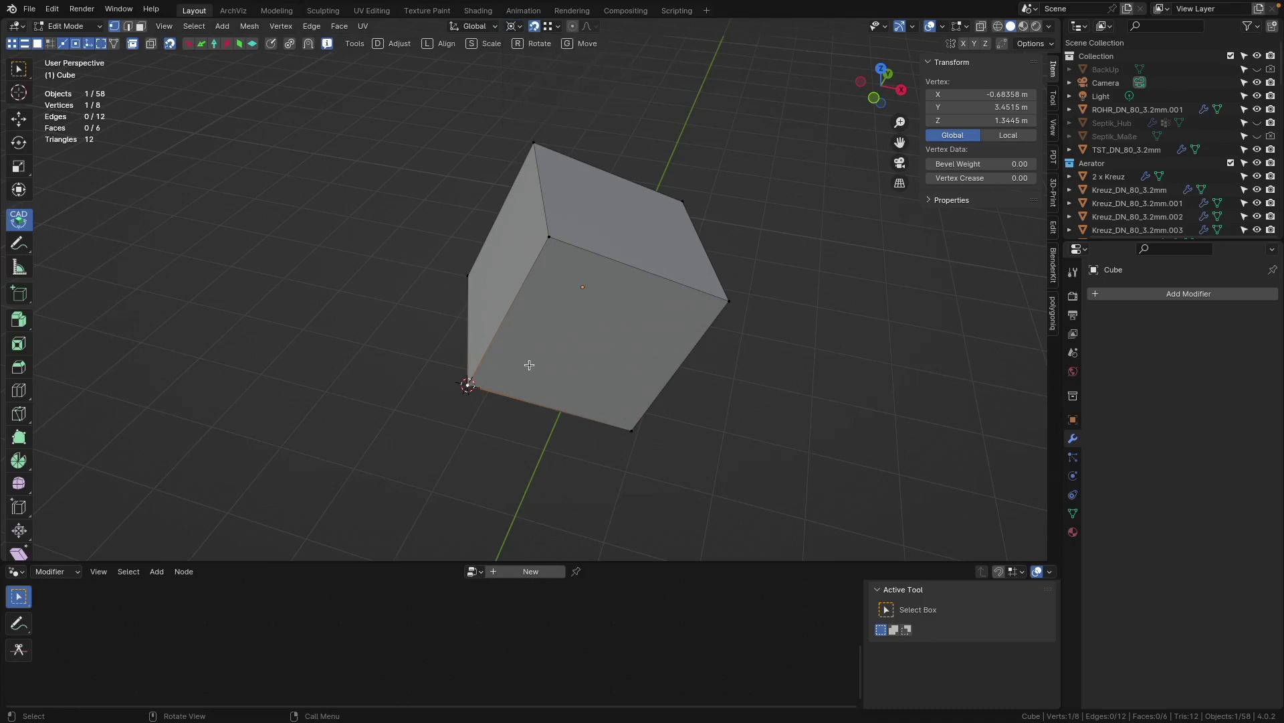
# Create an 'Edge' transform orientation from the edge rising from the lower-left corner, then exit to Object Mode.
pyautogui.press('2')
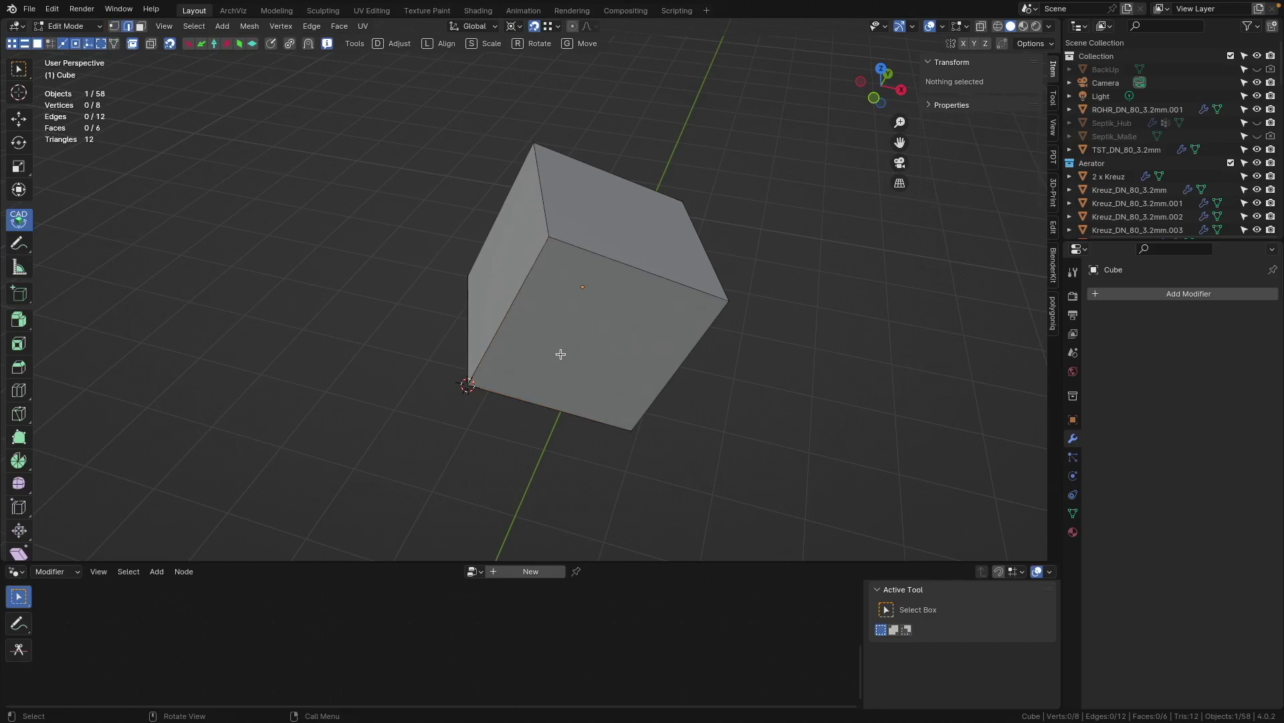
pyautogui.click(517, 296)
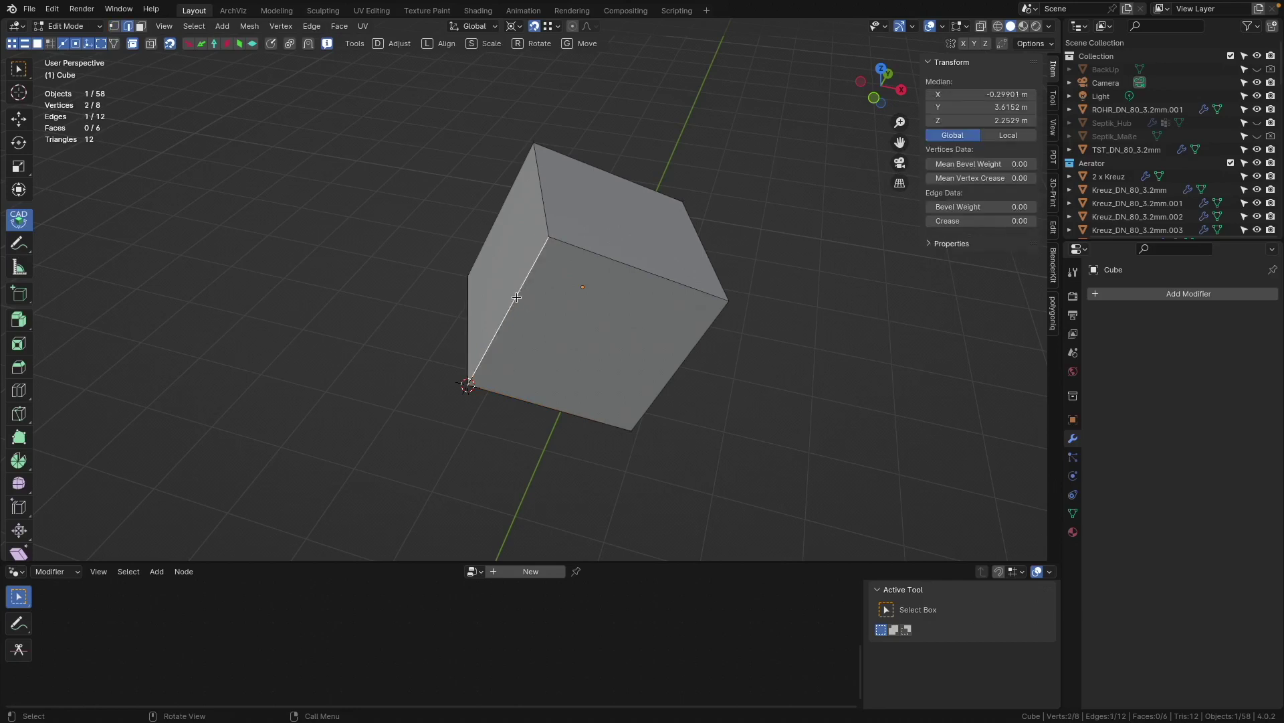
pyautogui.click(495, 28)
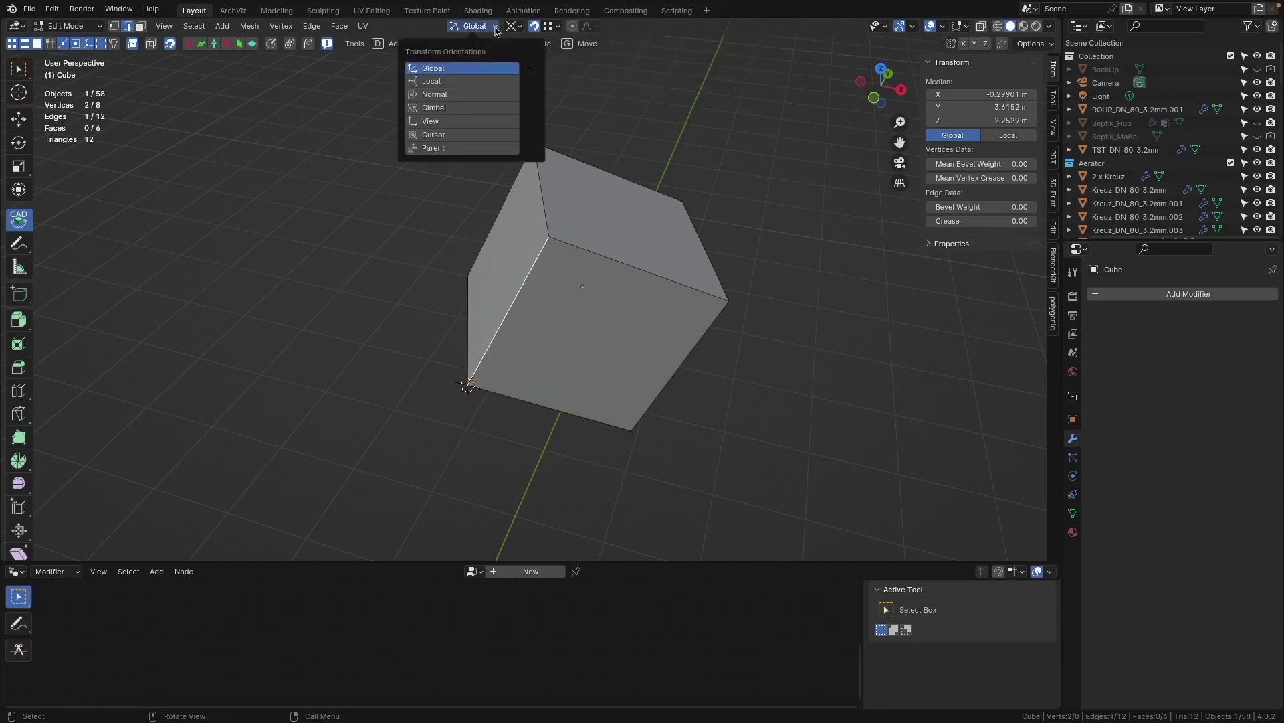
pyautogui.click(533, 69)
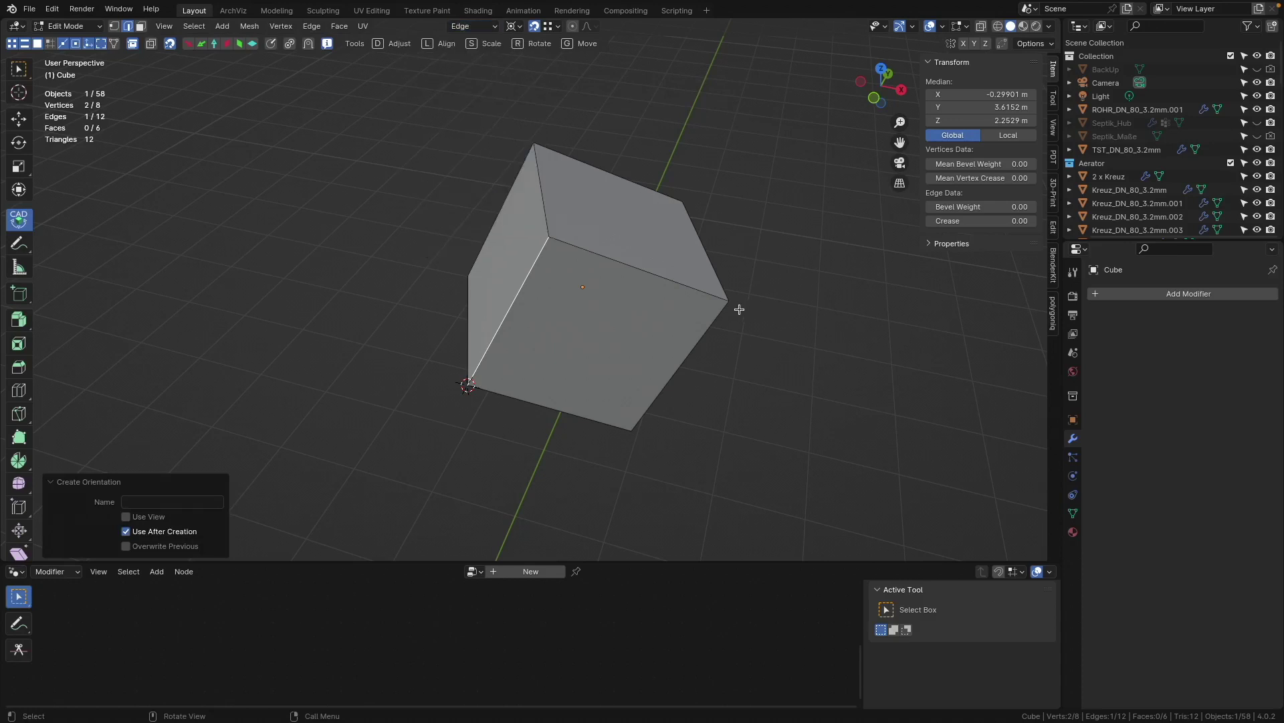
pyautogui.press('Tab')
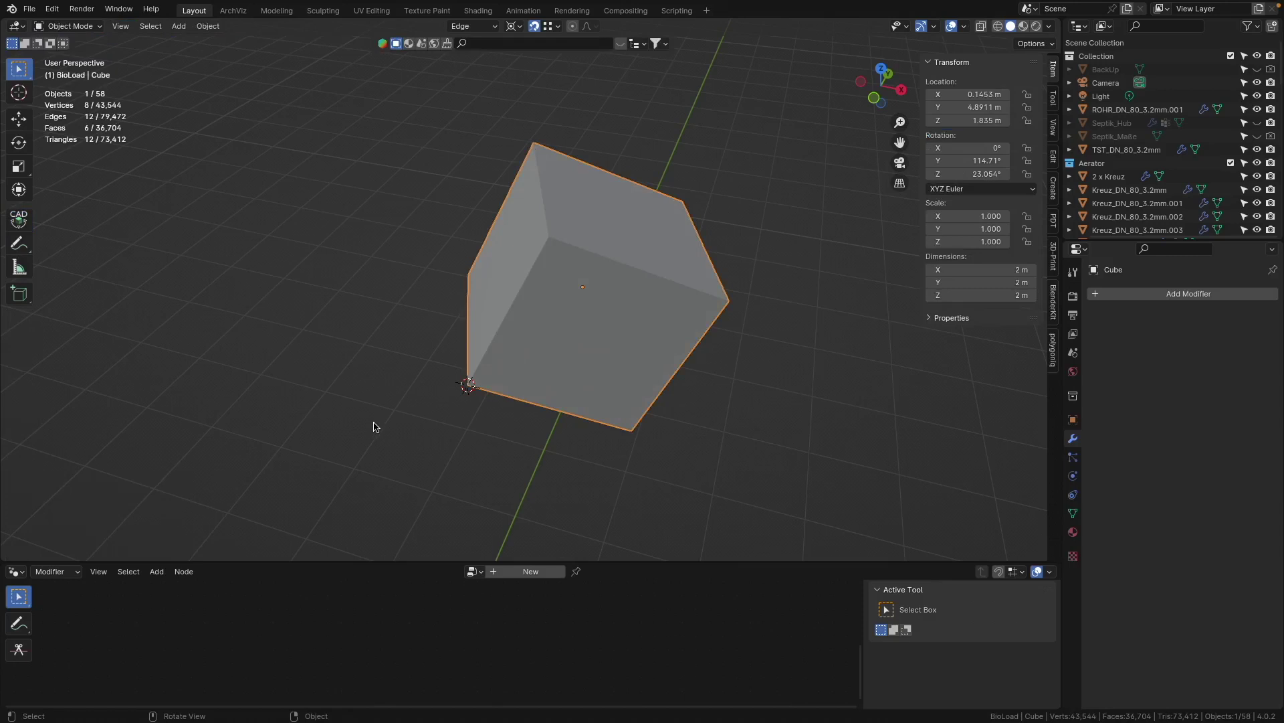
# Rotate the cube about Edge Y from a bottom-corner snap base, confirming at about -95.7°.
pyautogui.press('r')
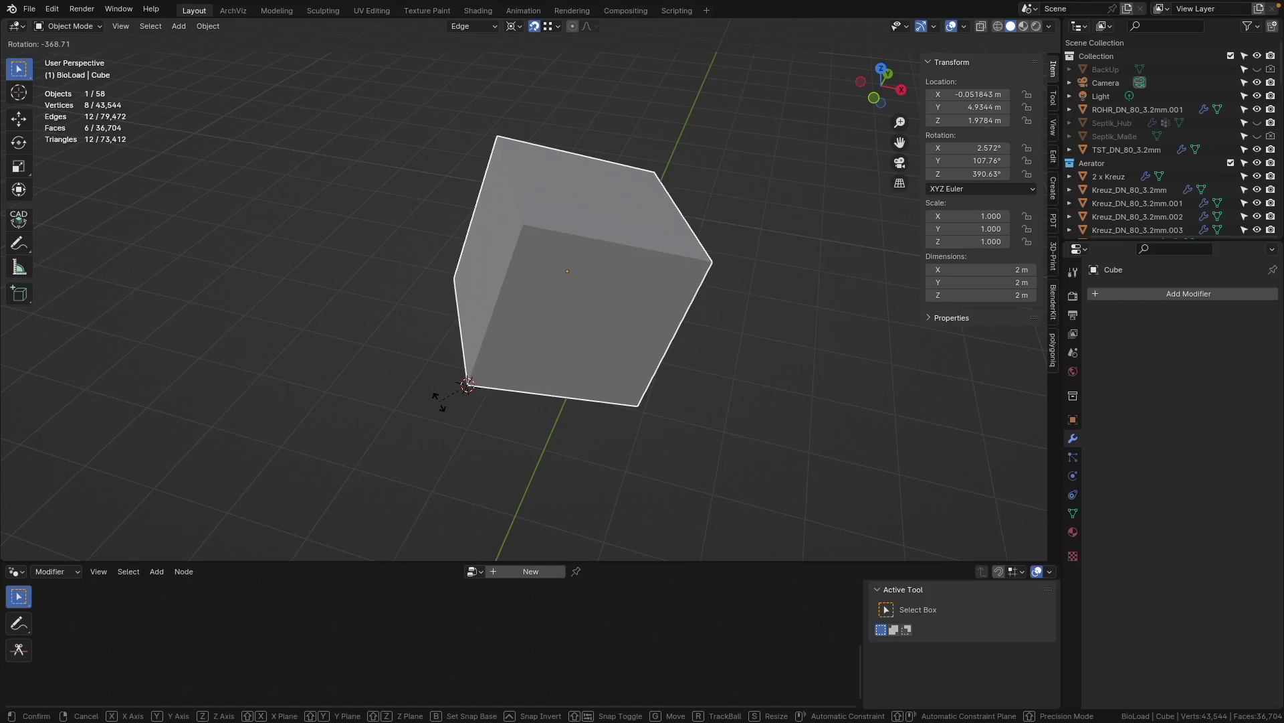
pyautogui.press('b')
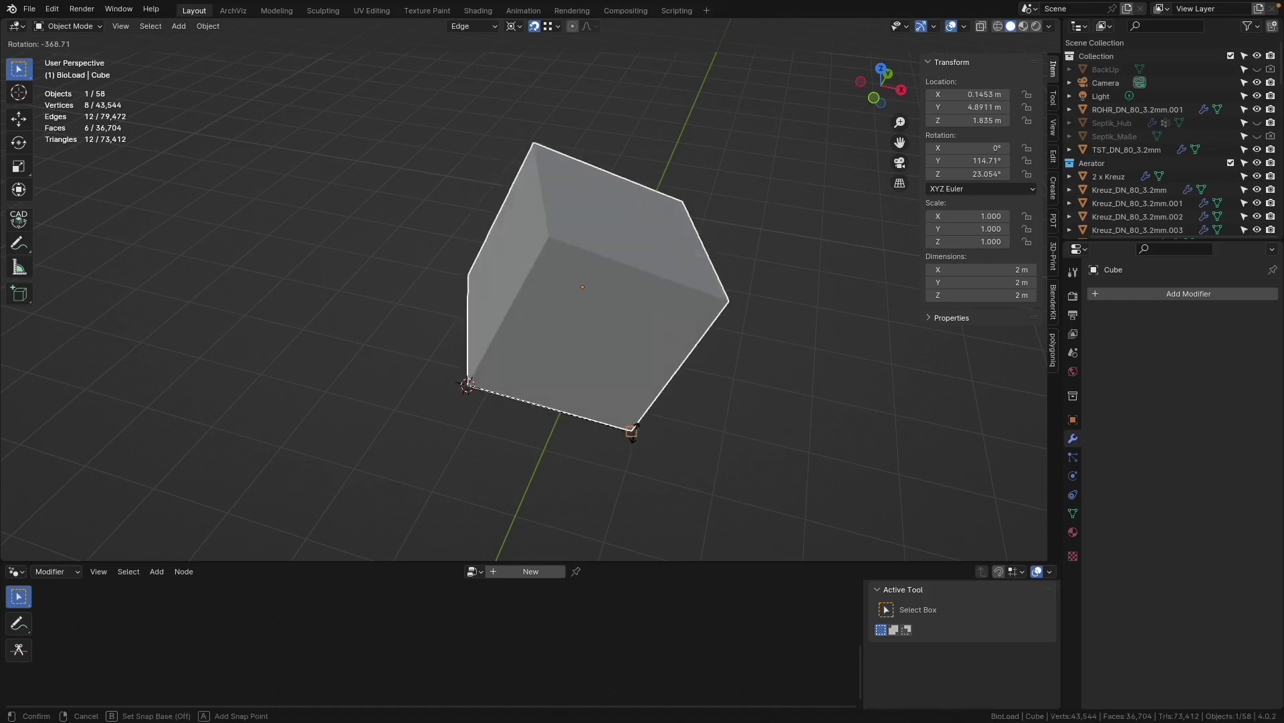
pyautogui.click(632, 431)
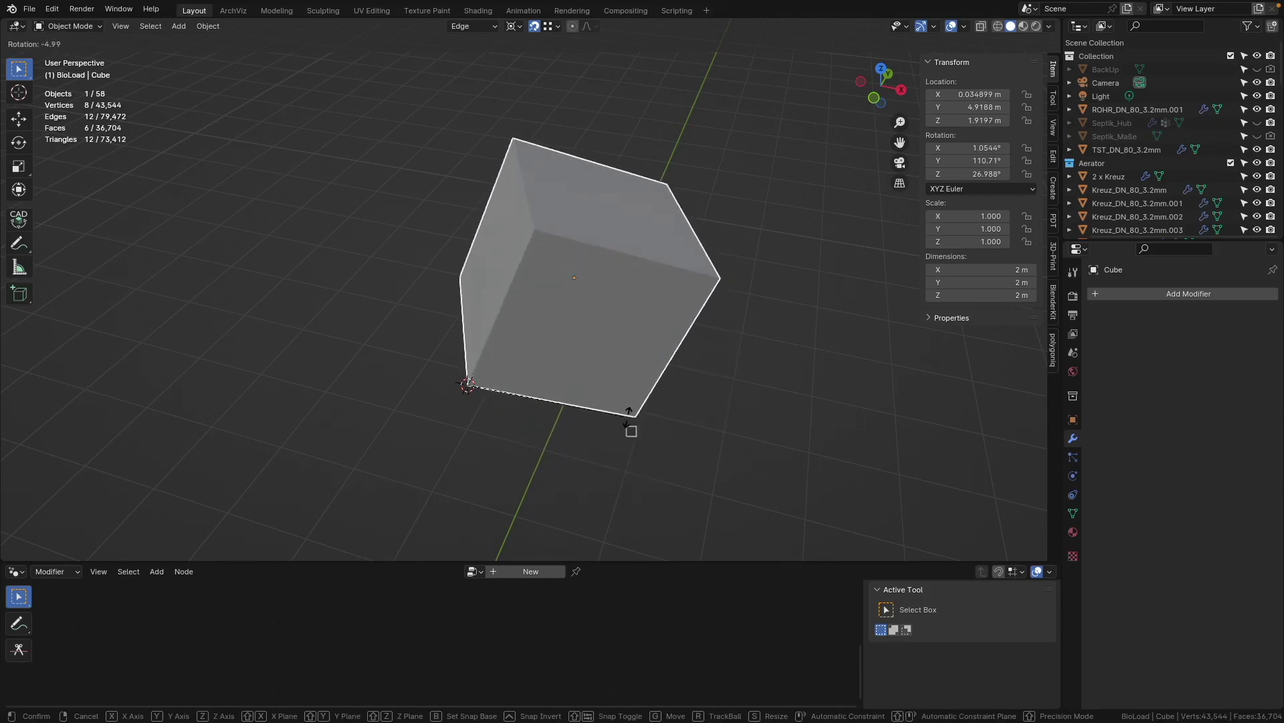
pyautogui.press('y')
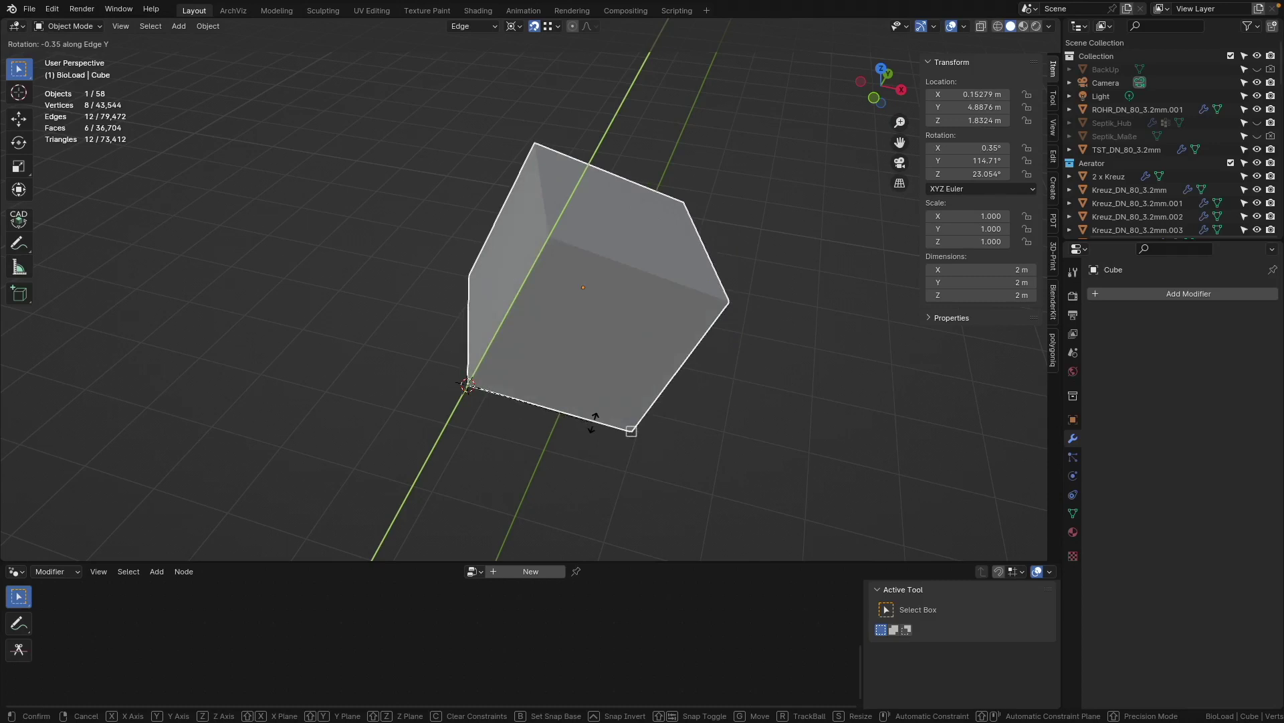
pyautogui.moveTo(593, 423); pyautogui.dragTo(589, 422, button='middle')
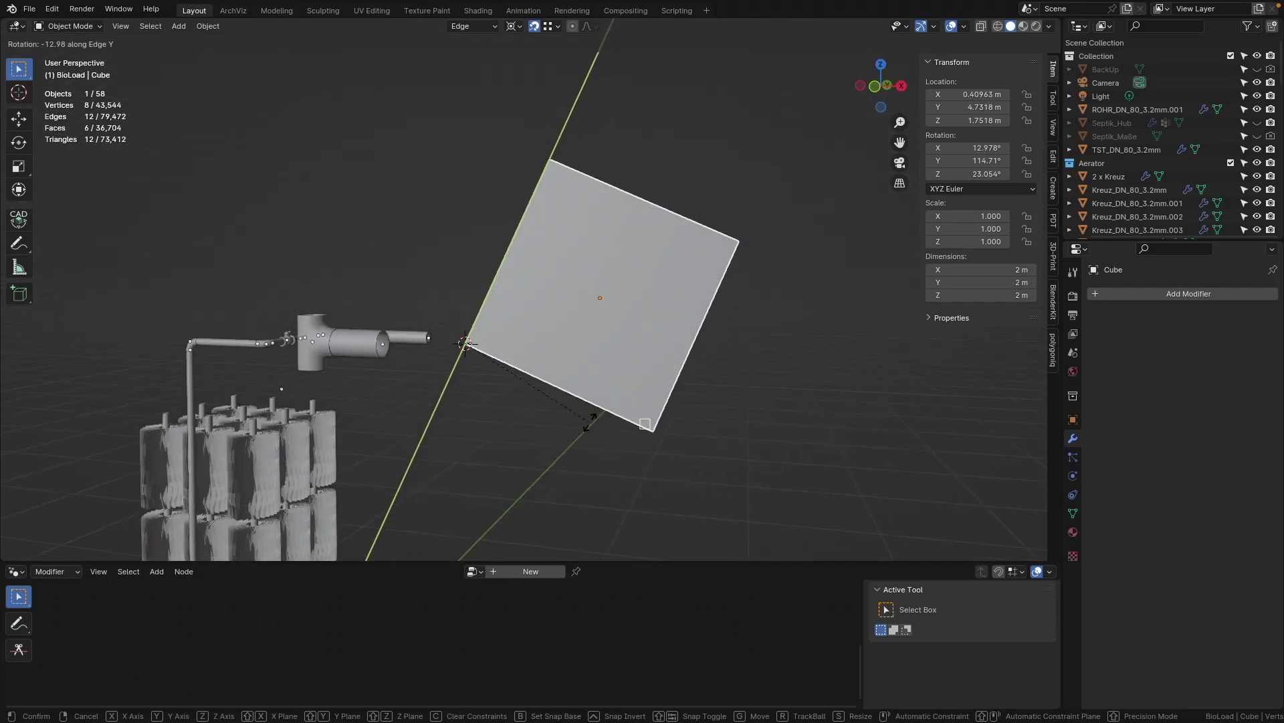
pyautogui.scroll(3, 589, 423)
pyautogui.scroll(3, 590, 423)
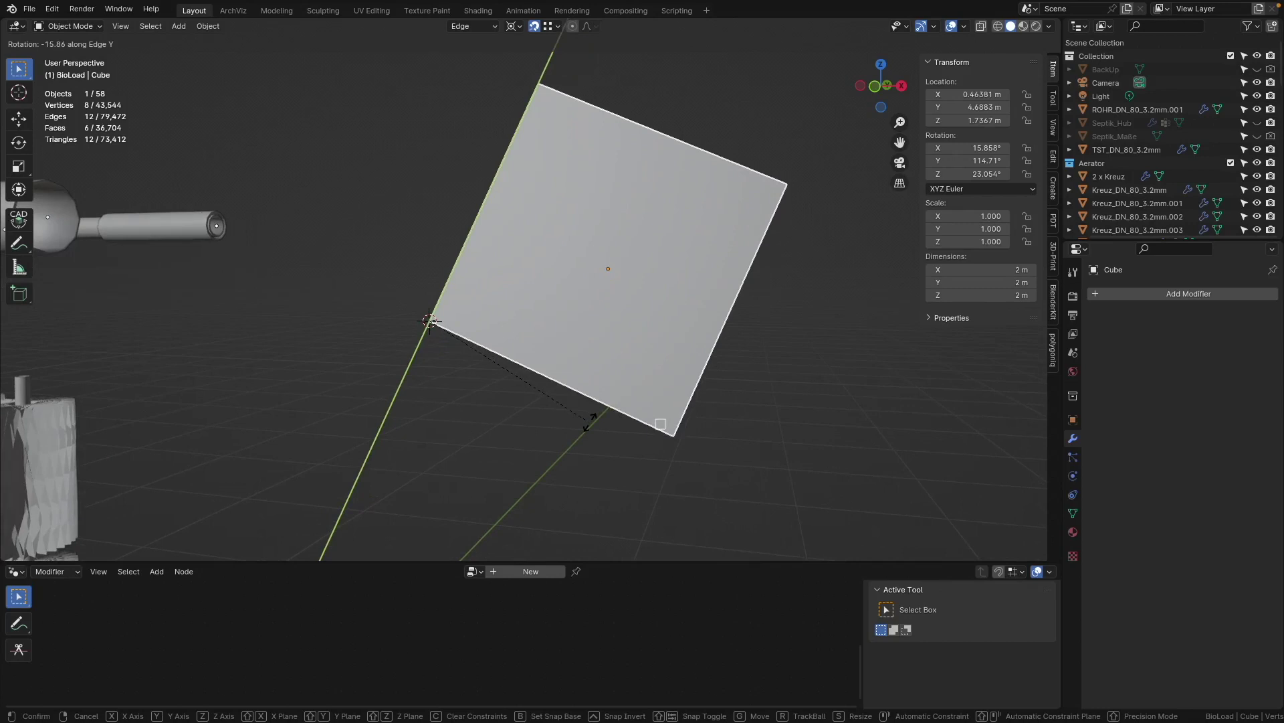
pyautogui.scroll(4, 589, 423)
pyautogui.scroll(1, 589, 423)
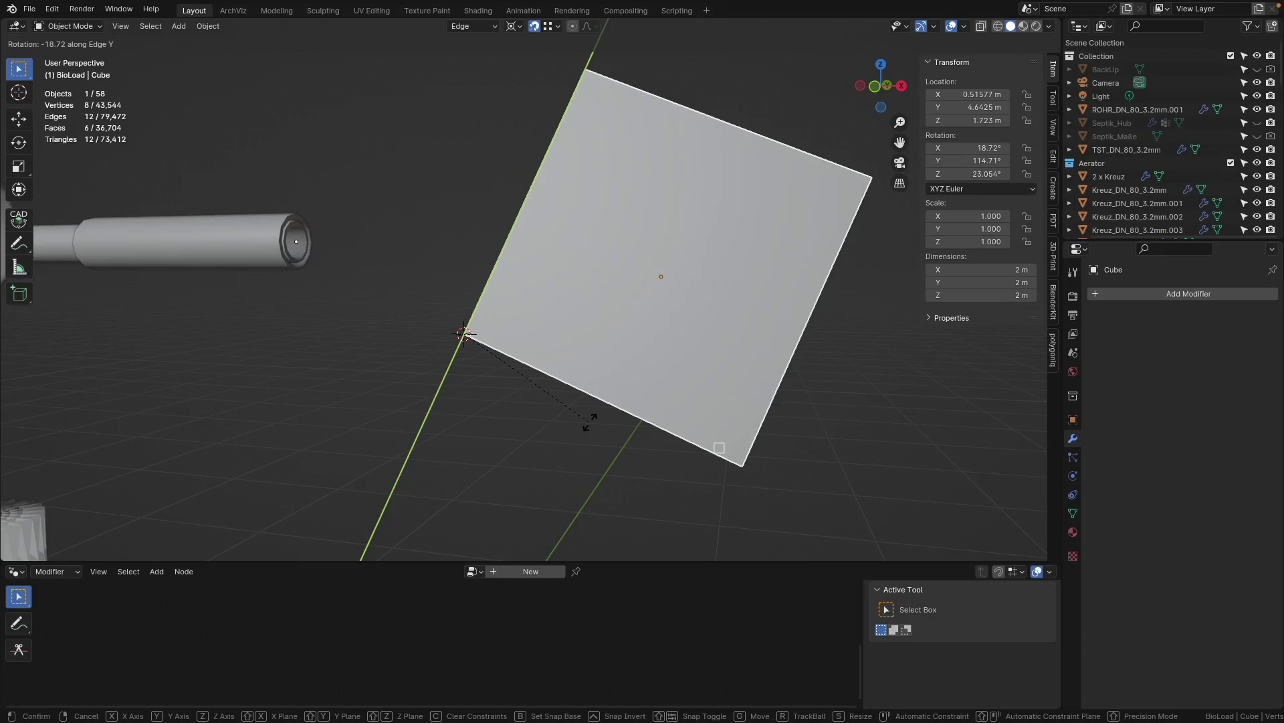
pyautogui.scroll(4, 589, 423)
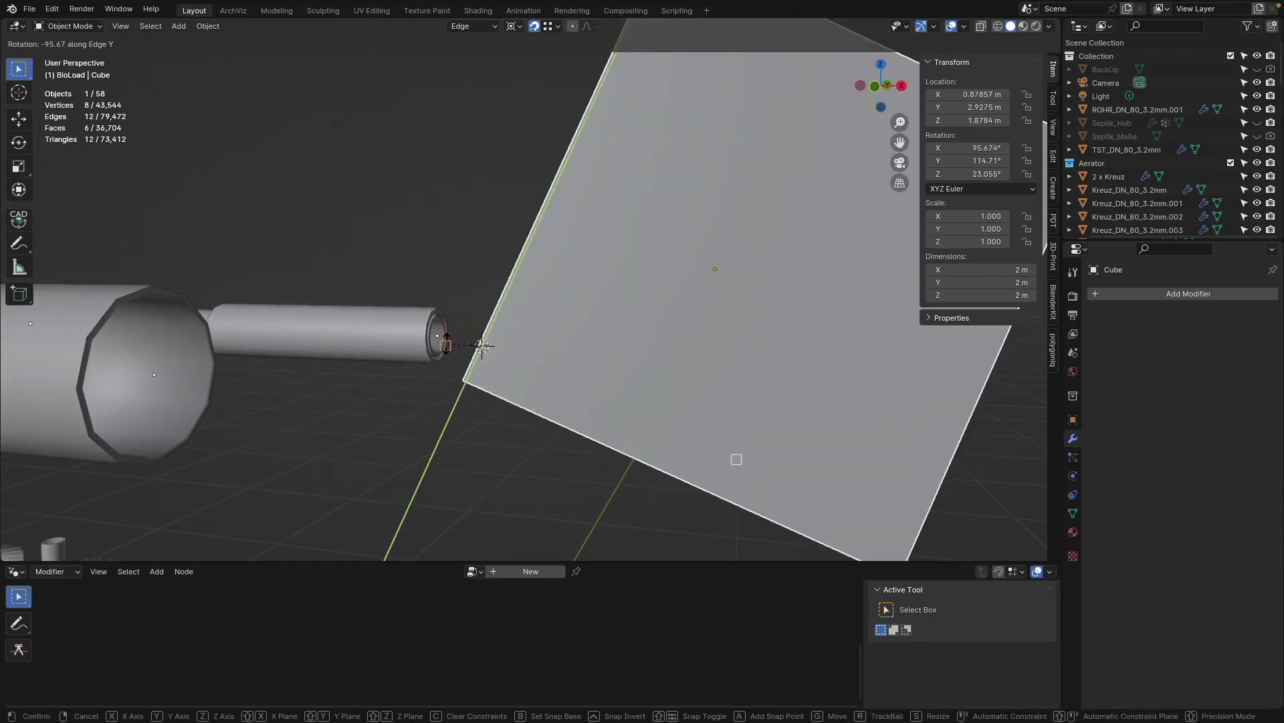
pyautogui.click(482, 346)
# Toggle local view on and off, then orbit closer to inspect the rotated cube.
pyautogui.press('KP_Divide')
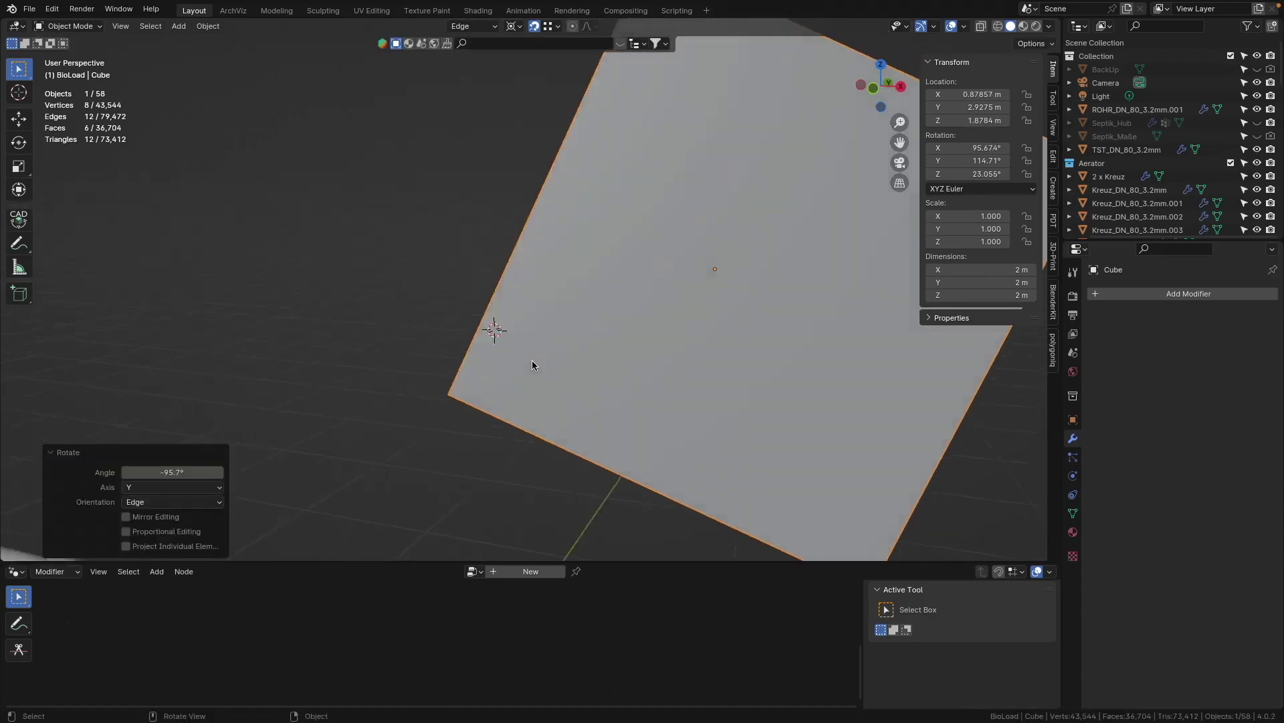
pyautogui.press('KP_Divide')
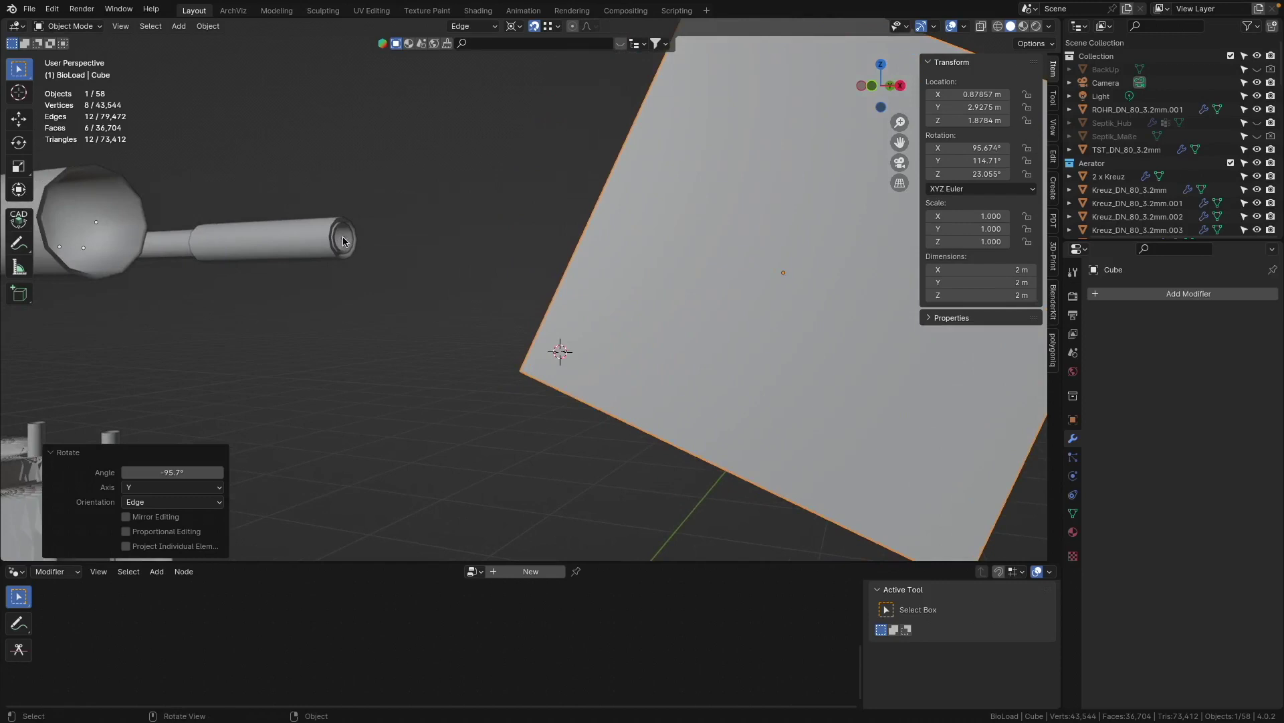
pyautogui.moveTo(462, 338); pyautogui.dragTo(800, 302, button='middle')
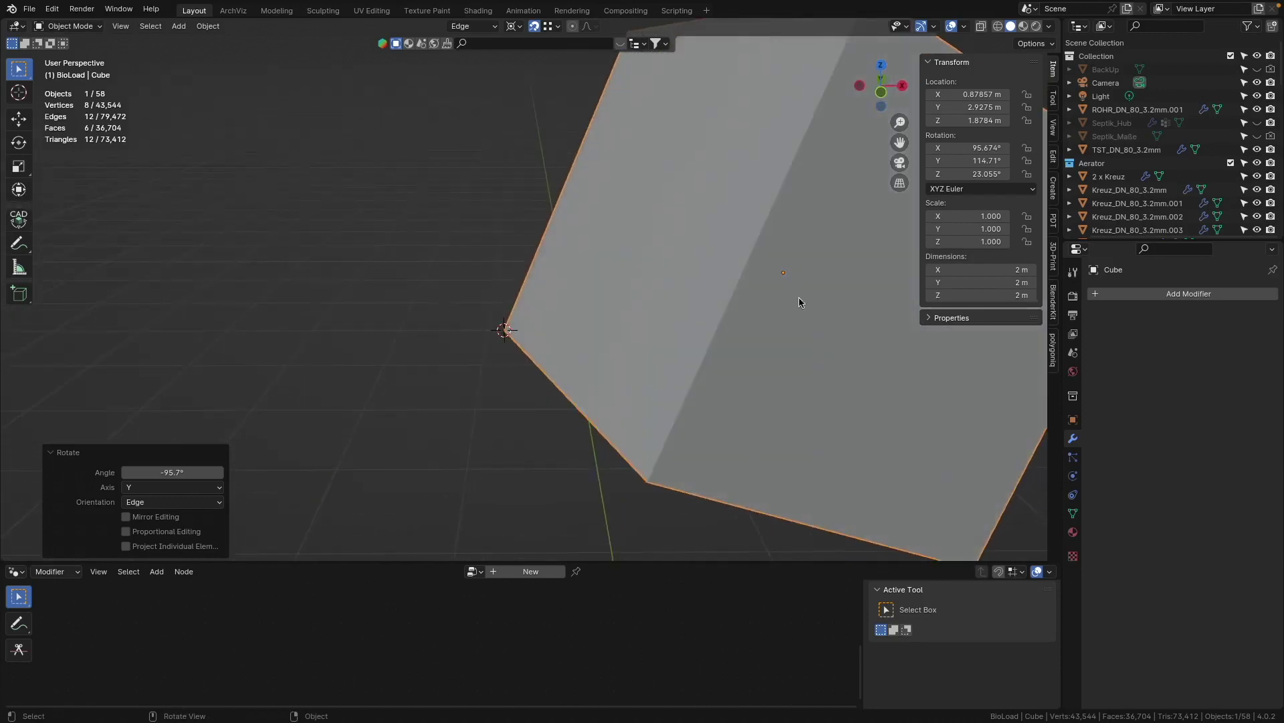